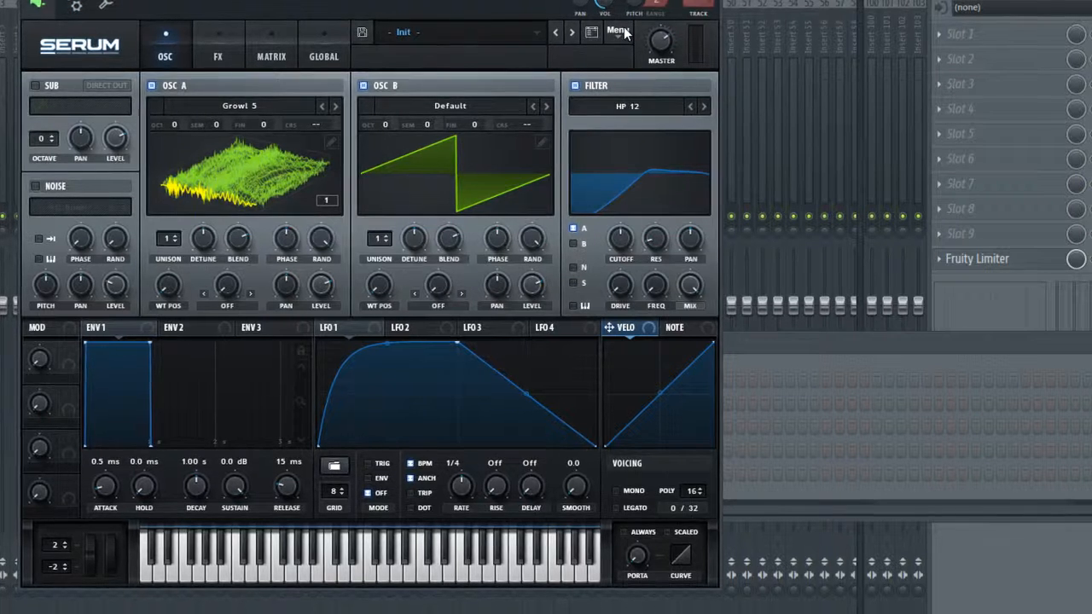
# Reset the patch to Init, then bend both LFO 1 slopes outward into a rounded dome and set its mode to Trig
pyautogui.click(623, 34)
pyautogui.click(668, 115)
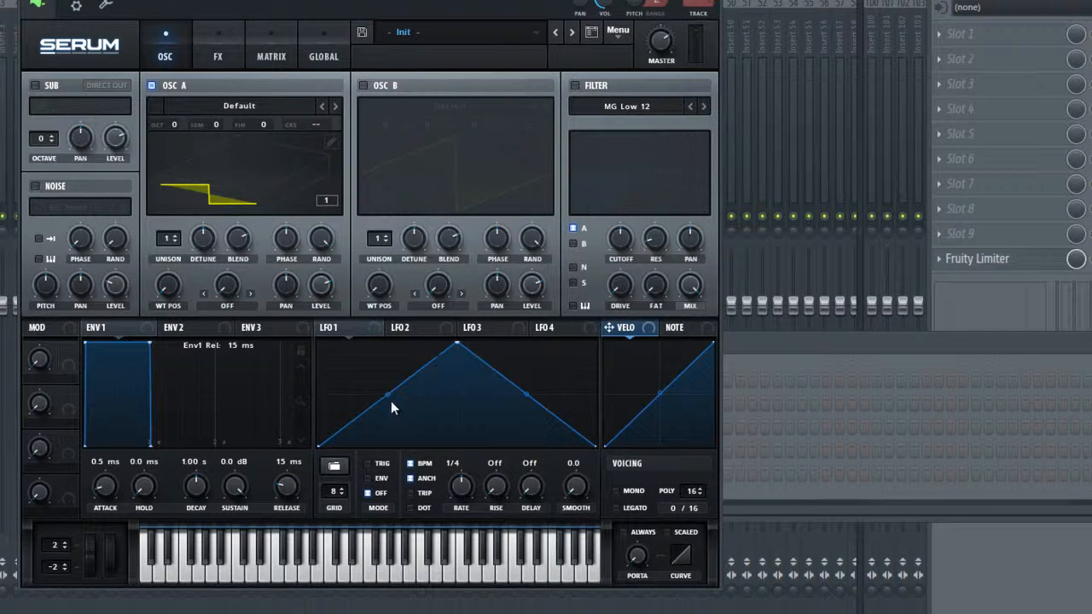
pyautogui.moveTo(388, 396); pyautogui.dragTo(387, 350)
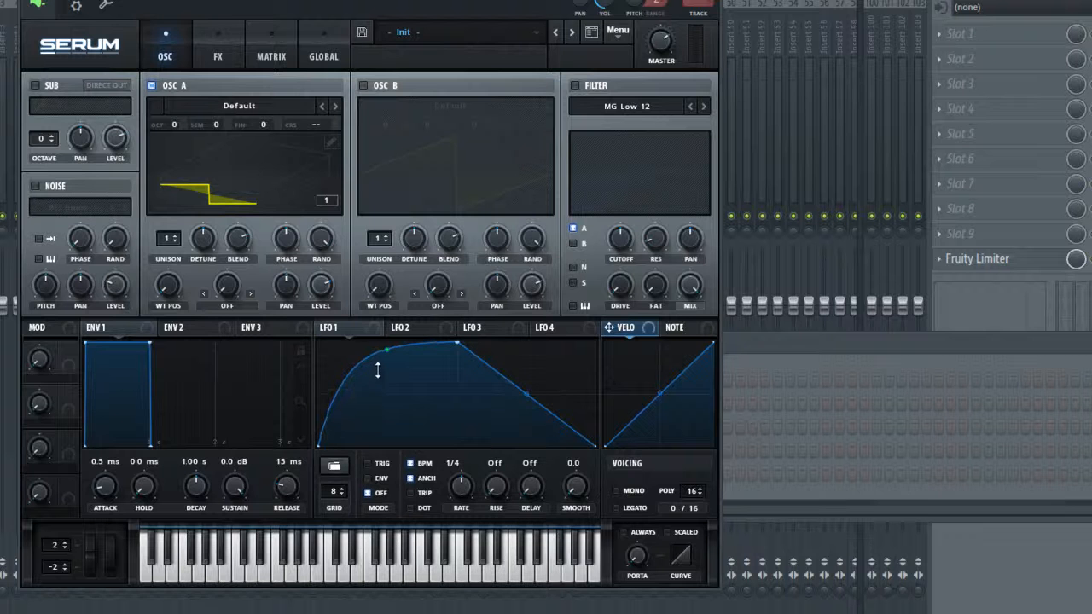
pyautogui.moveTo(527, 395); pyautogui.dragTo(540, 367)
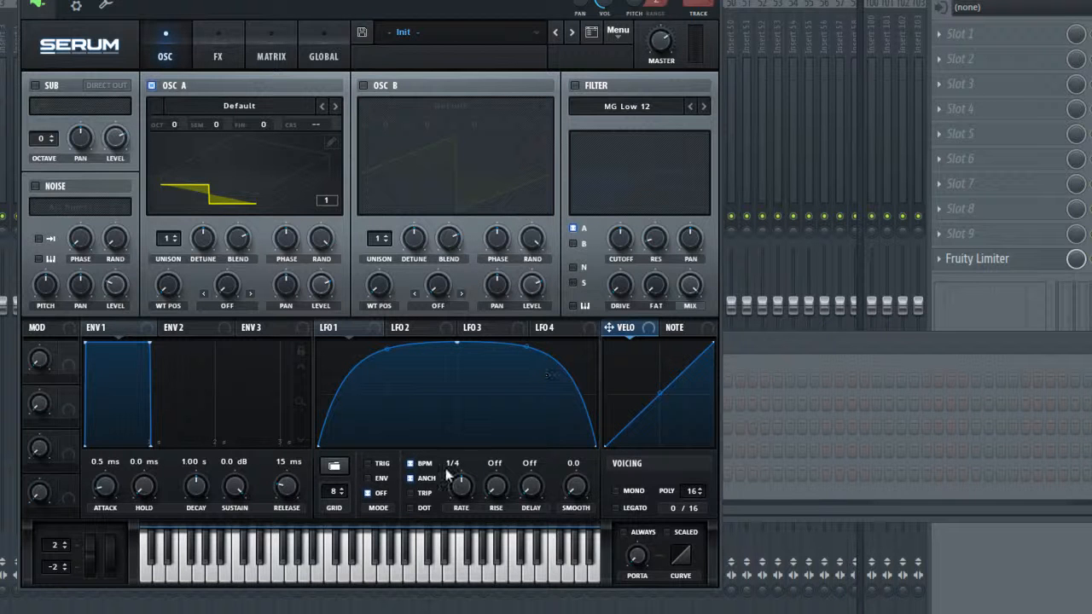
pyautogui.click(368, 465)
# Load the Growl 5 wavetable from the virtual riot prime loops folder into OSC A
pyautogui.click(215, 105)
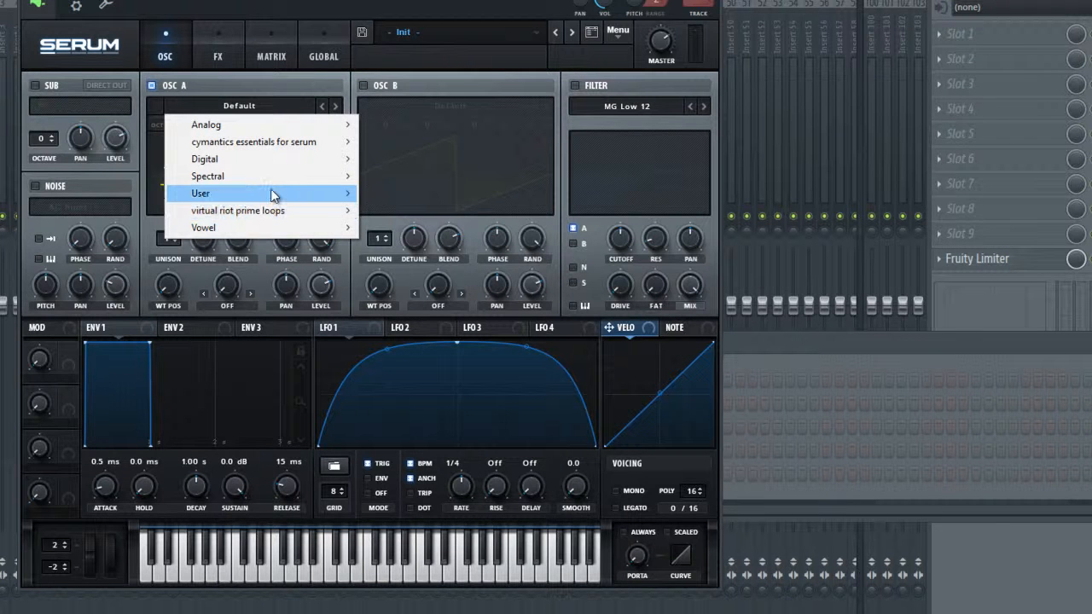
pyautogui.moveTo(282, 159)
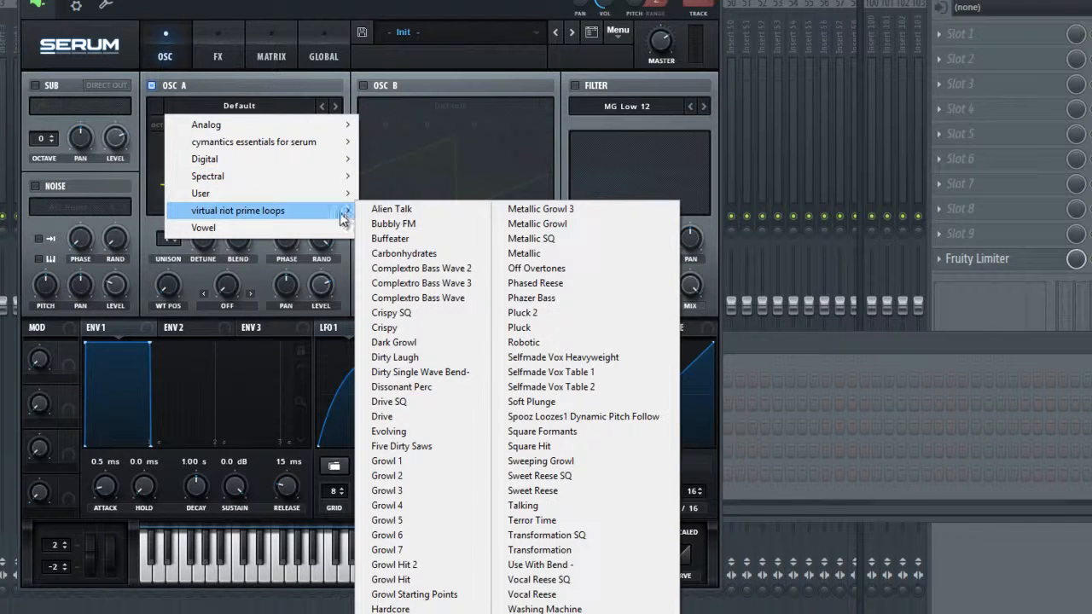
pyautogui.moveTo(331, 210)
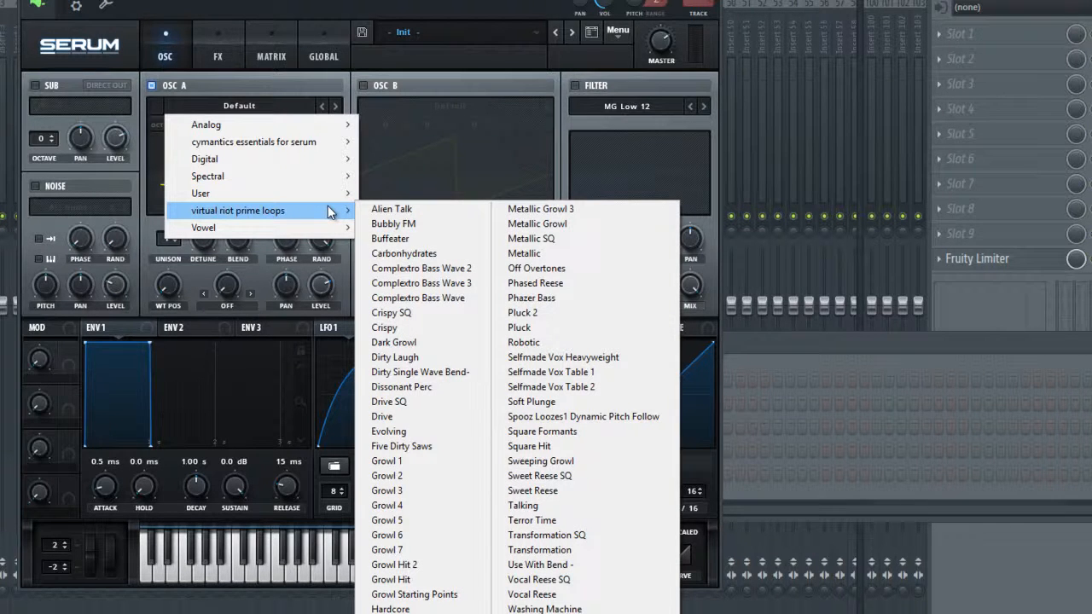
pyautogui.click(389, 520)
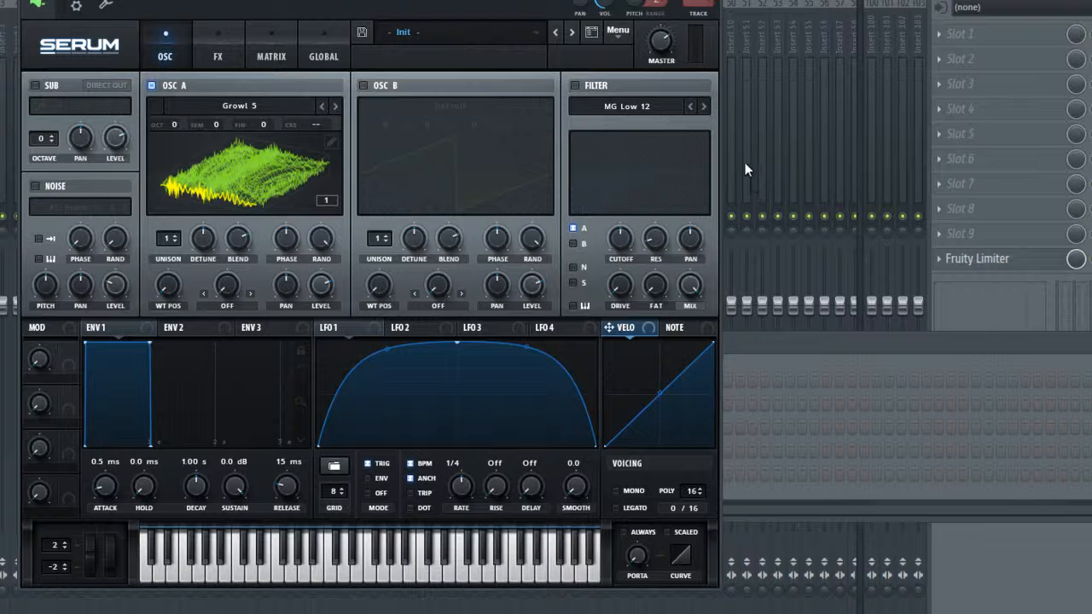
# Open OSC A's wavetable editor and apply the Proc:Squarify multi formula to the Growl 5 table
pyautogui.click(326, 143)
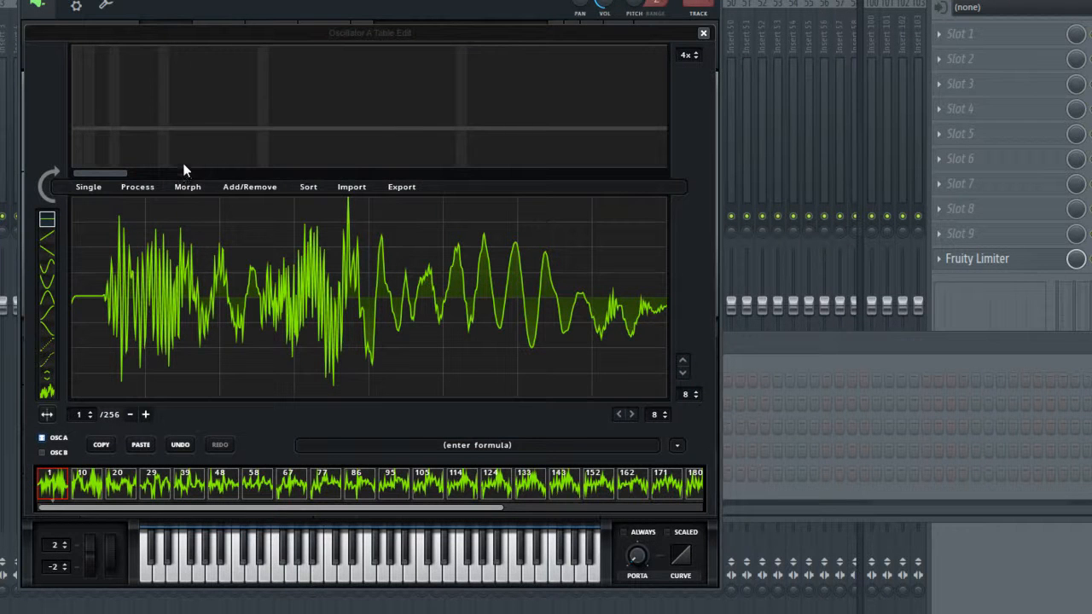
pyautogui.click(704, 34)
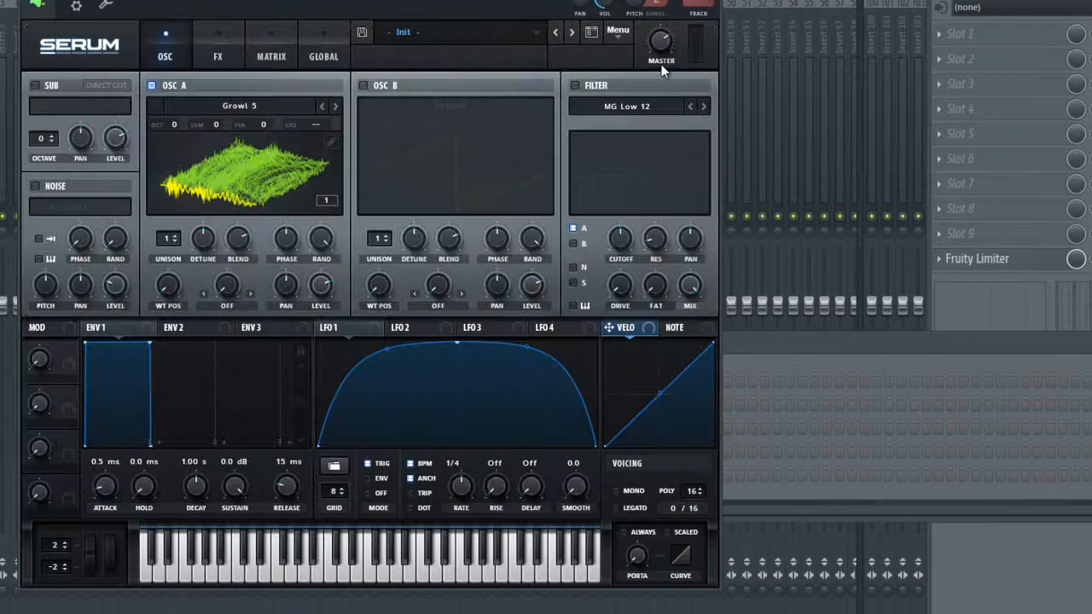
pyautogui.click(332, 141)
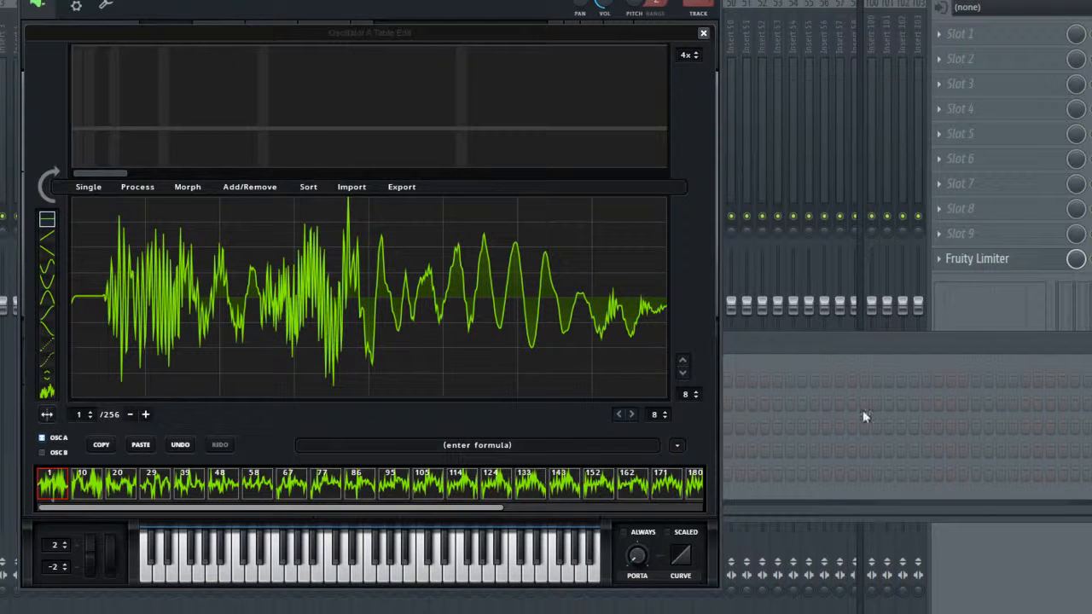
pyautogui.click(677, 447)
pyautogui.moveTo(718, 491)
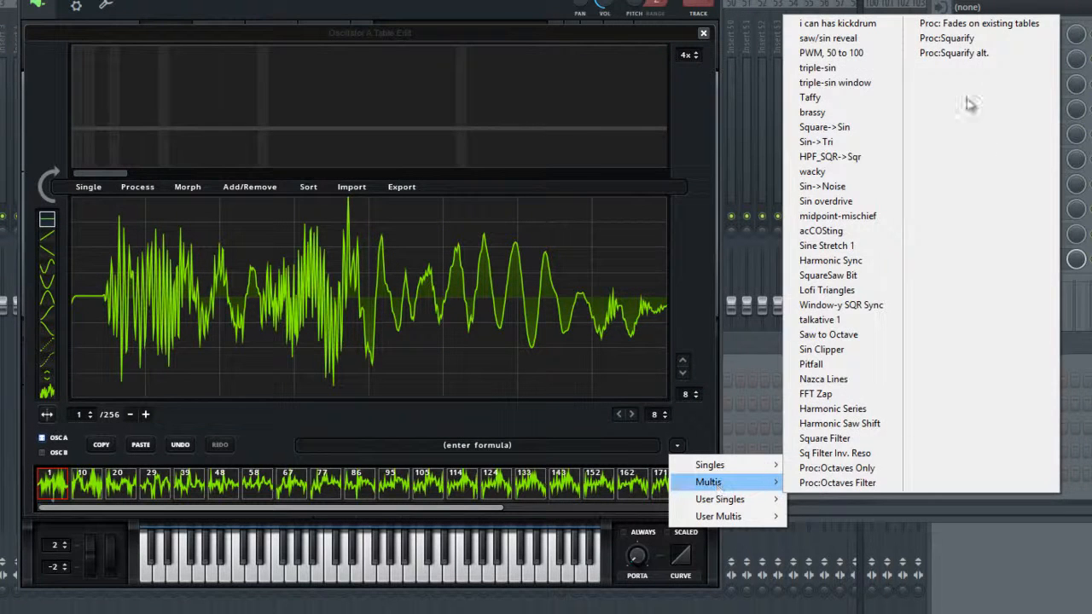
pyautogui.click(946, 38)
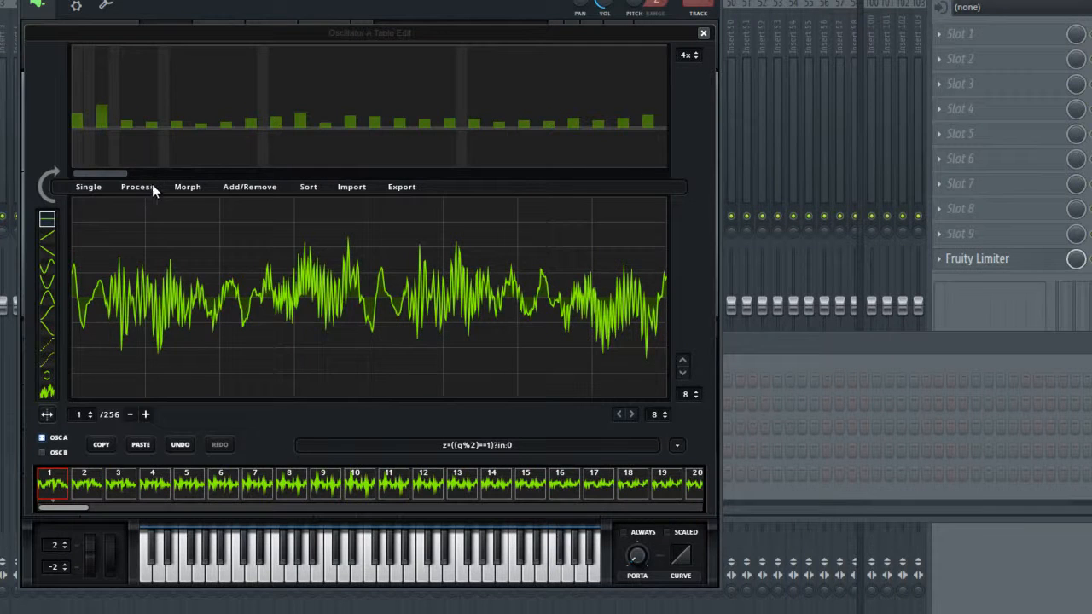
# Normalize each frame of the squarified wavetable separately and close the wavetable editor
pyautogui.click(150, 186)
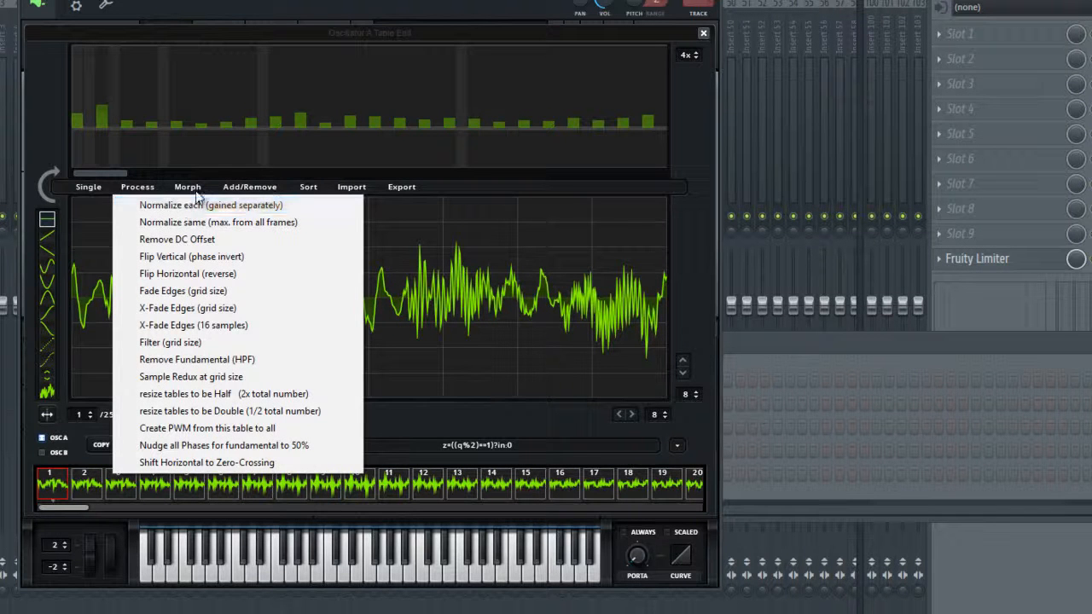
pyautogui.click(197, 206)
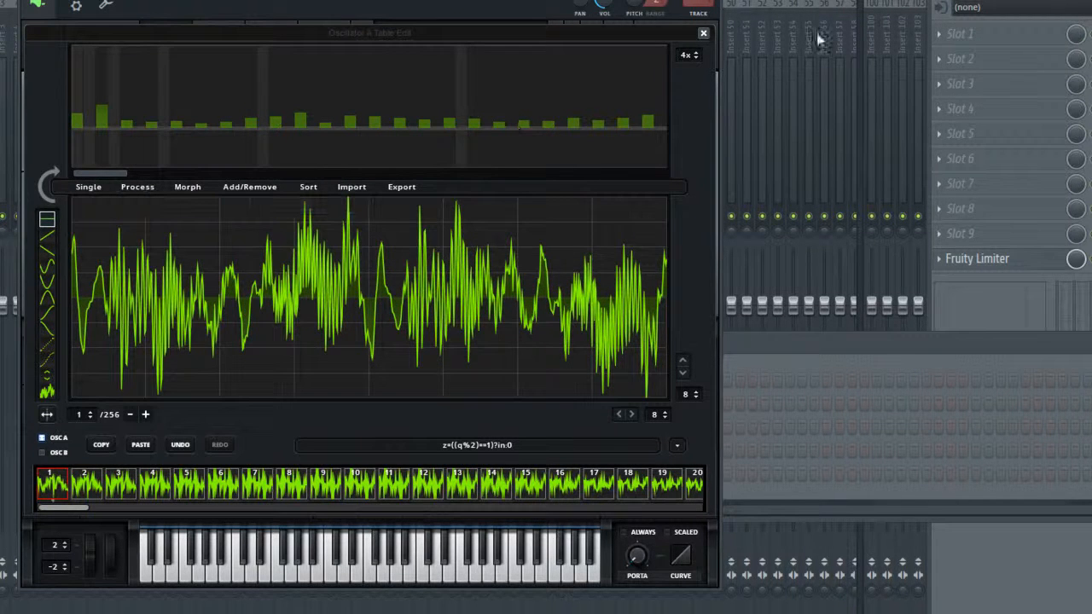
pyautogui.click(704, 35)
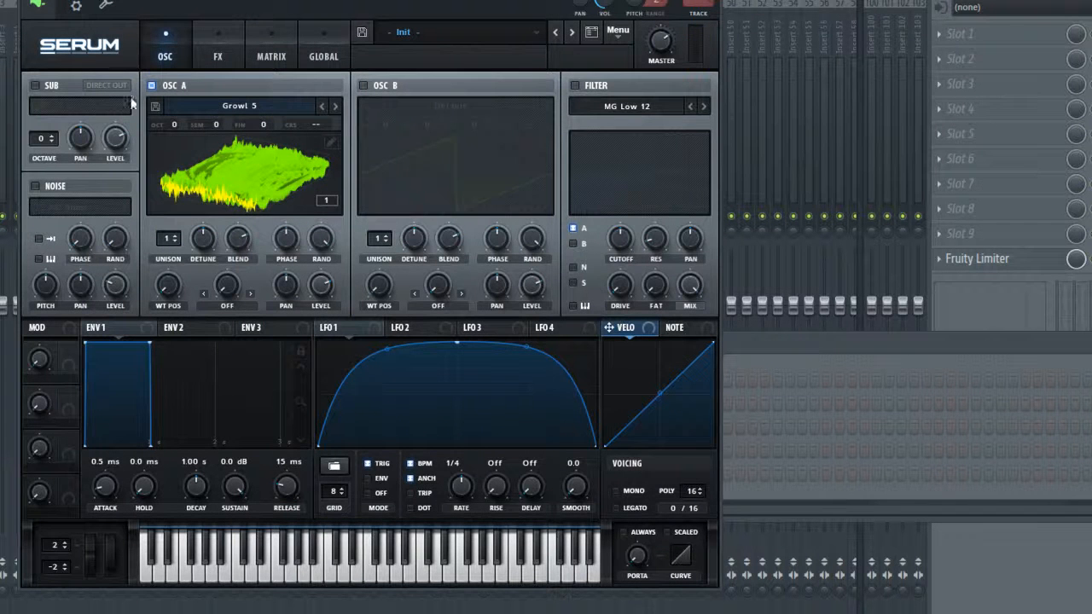
# Set OSC A's octave to -2, audition it with a couple of notes, and enable OSC B
pyautogui.moveTo(170, 122); pyautogui.dragTo(171, 167)
pyautogui.click(193, 577)
pyautogui.click(233, 568)
pyautogui.click(362, 85)
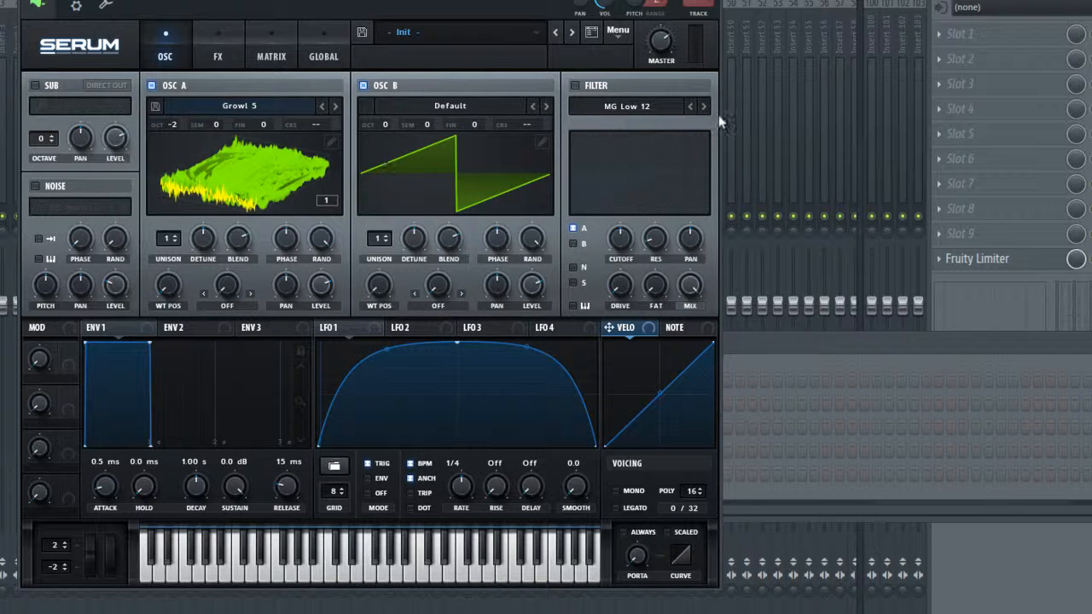
# Enable the filter and set its type to HP 12 from the Multi category
pyautogui.click(575, 86)
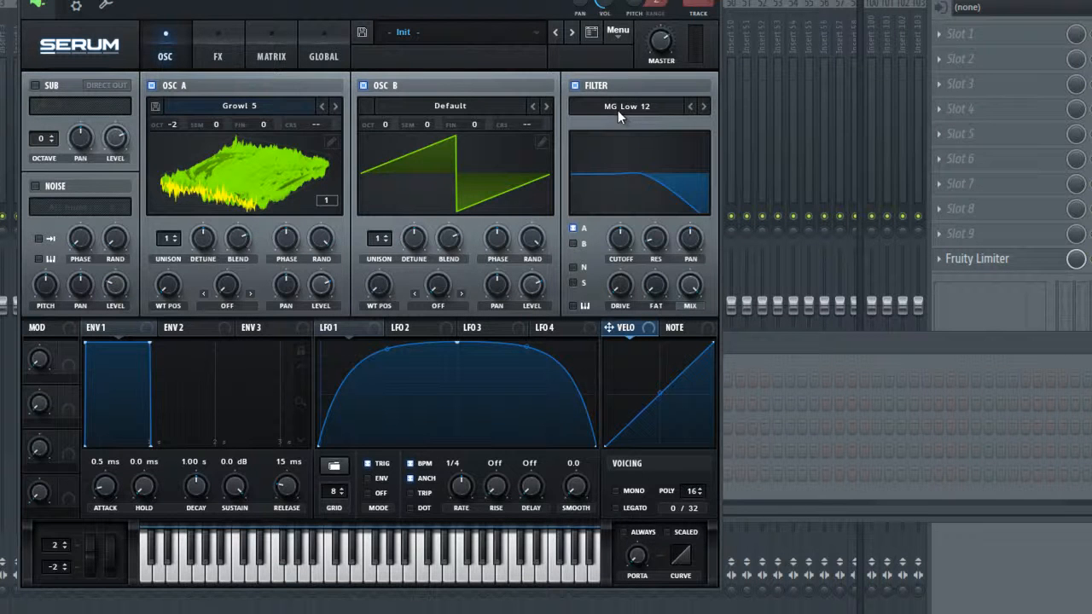
pyautogui.click(617, 110)
pyautogui.moveTo(654, 143)
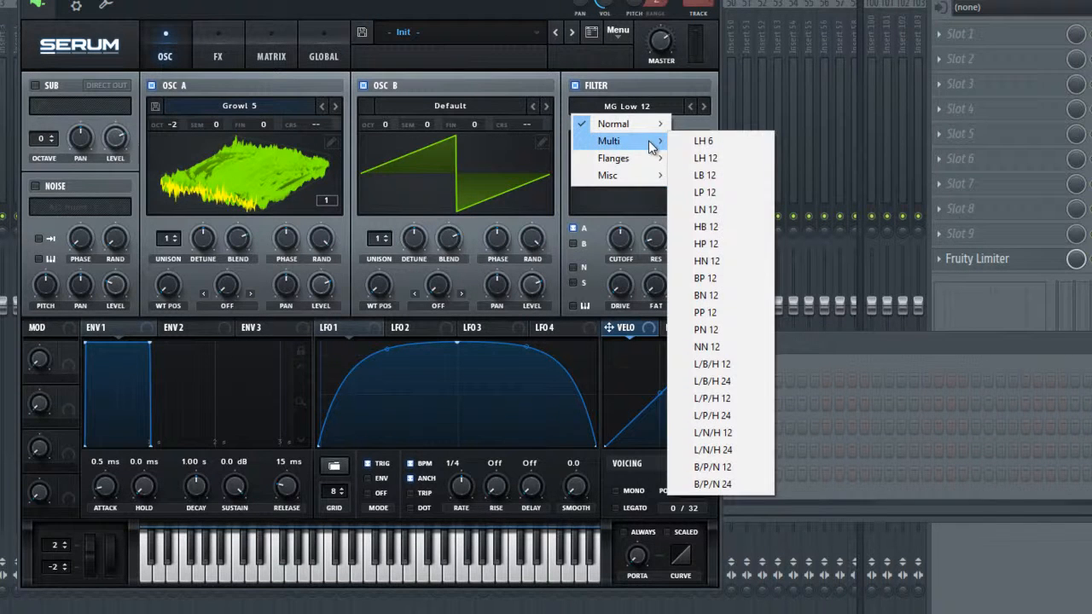
pyautogui.click(732, 245)
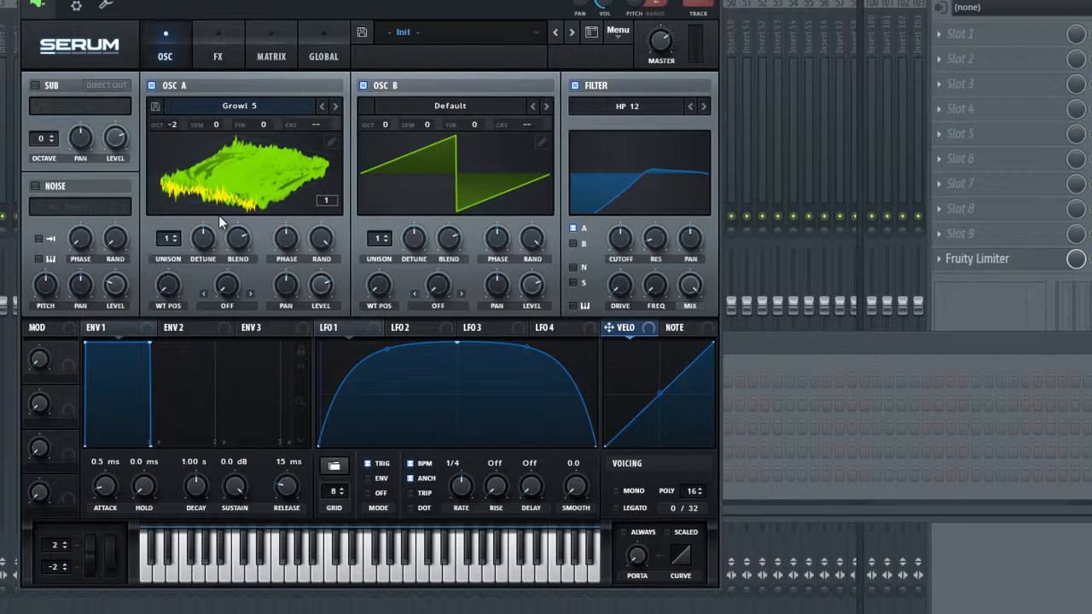
# Enable the Hyper/Dimension effect, raising the Dimension mix slightly and reducing the Hyper mix
pyautogui.click(213, 55)
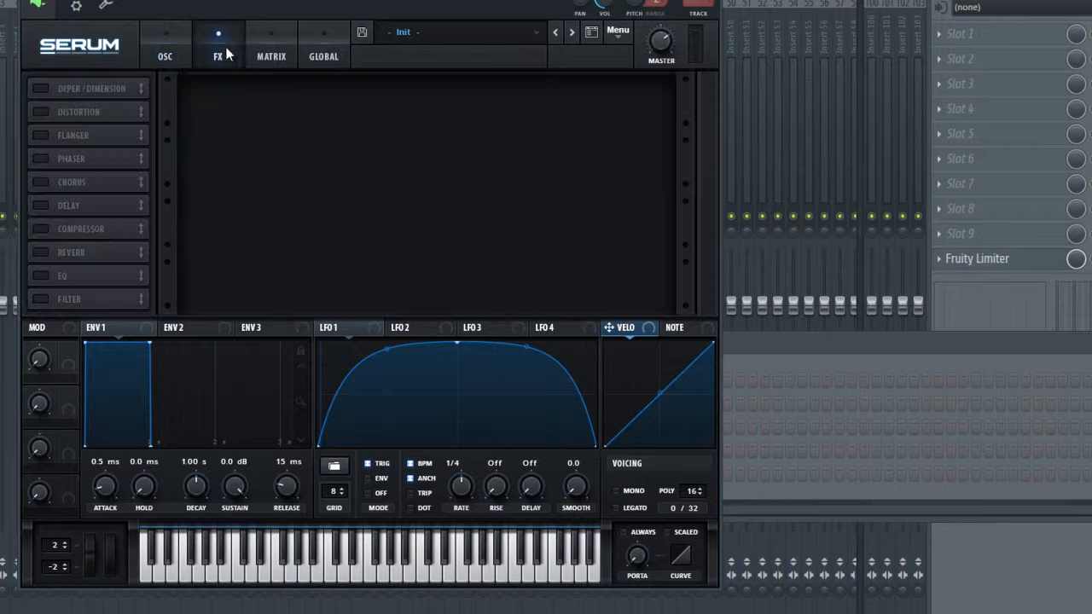
pyautogui.click(40, 88)
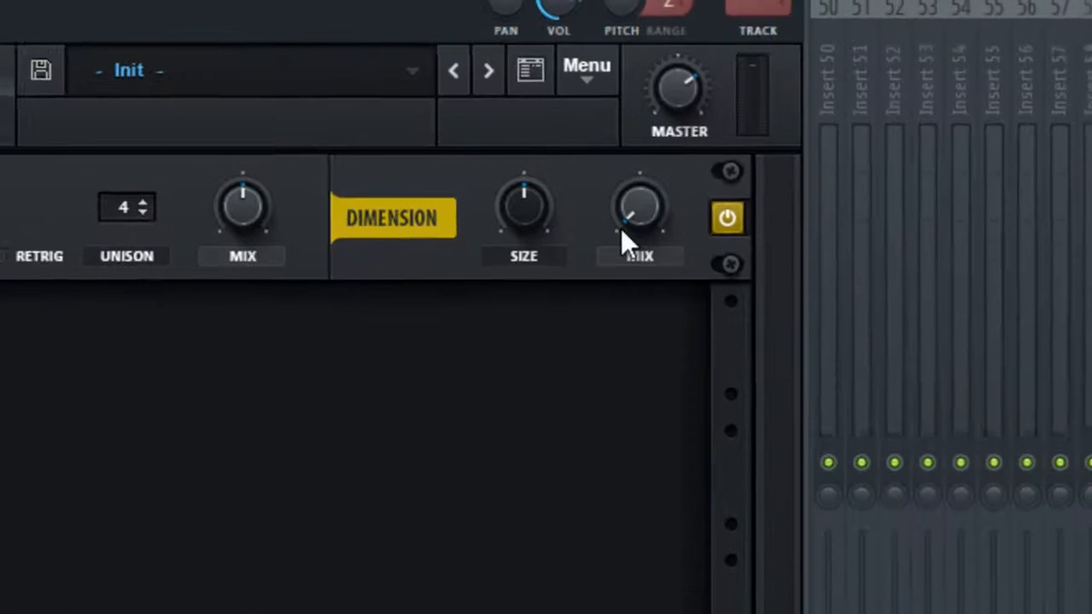
pyautogui.moveTo(635, 107); pyautogui.dragTo(642, 73)
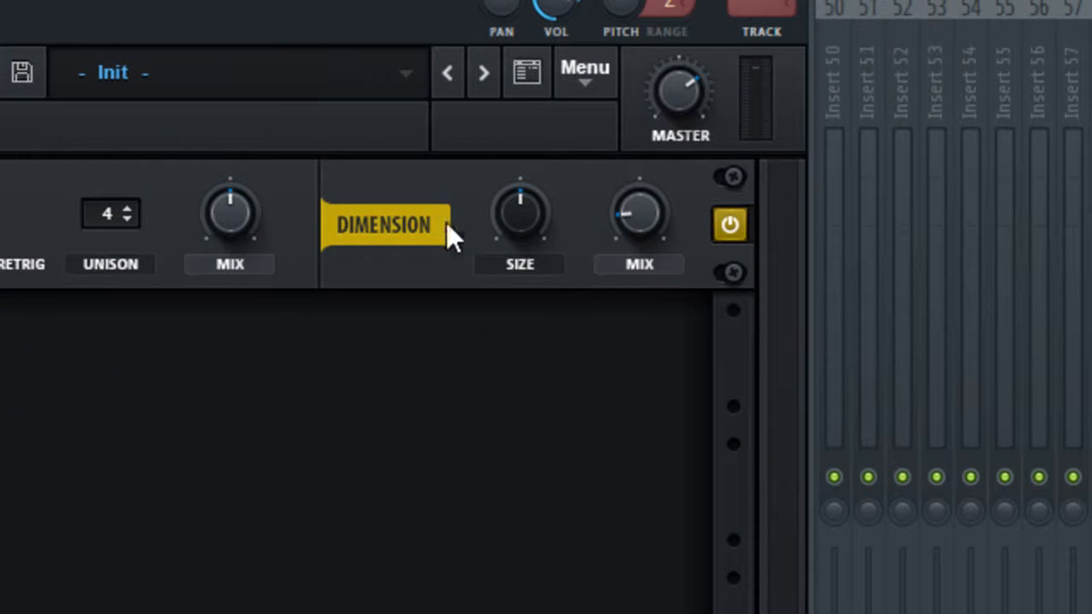
pyautogui.moveTo(487, 241); pyautogui.dragTo(468, 292)
pyautogui.moveTo(239, 225); pyautogui.dragTo(164, 282)
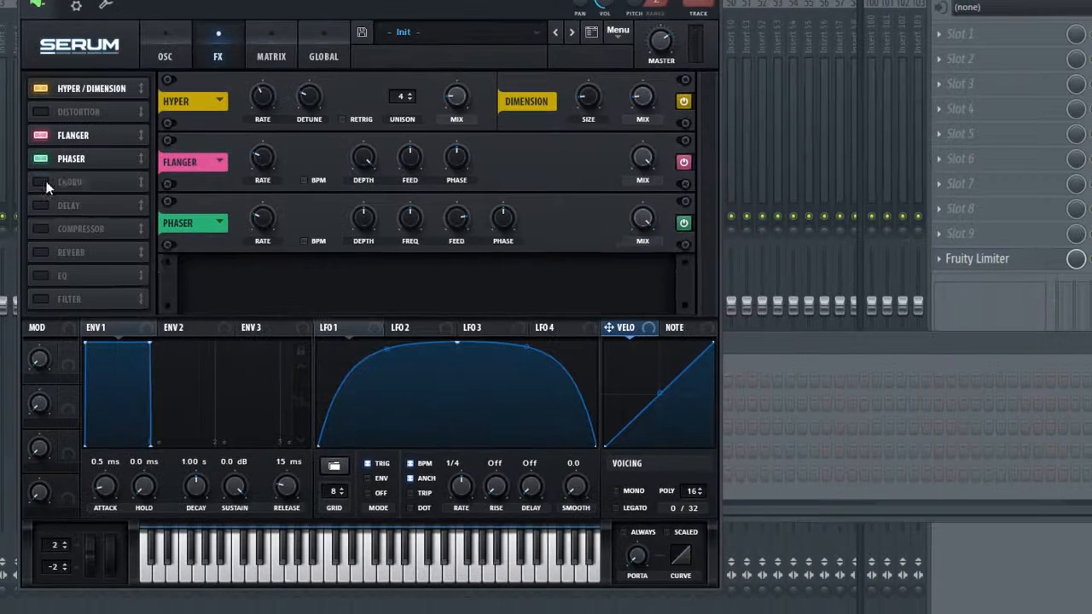
# Enable the Flanger, Phaser and Chorus effects and reduce the mix of each to a low amount
pyautogui.click(42, 183)
pyautogui.moveTo(642, 157); pyautogui.dragTo(634, 314)
pyautogui.moveTo(641, 222); pyautogui.dragTo(609, 333)
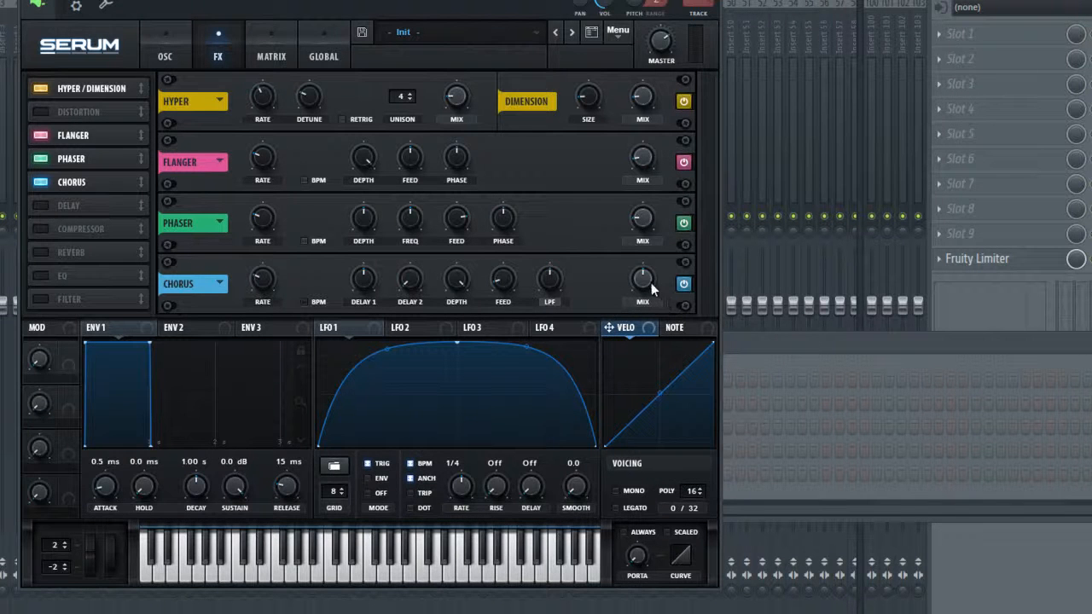
pyautogui.moveTo(639, 219); pyautogui.dragTo(634, 230)
pyautogui.moveTo(643, 278); pyautogui.dragTo(610, 300)
# Move Reverb ahead of the Compressor in the effects chain and enable both, with the compressor in Multiband mode
pyautogui.moveTo(70, 250); pyautogui.dragTo(70, 223)
pyautogui.click(68, 229)
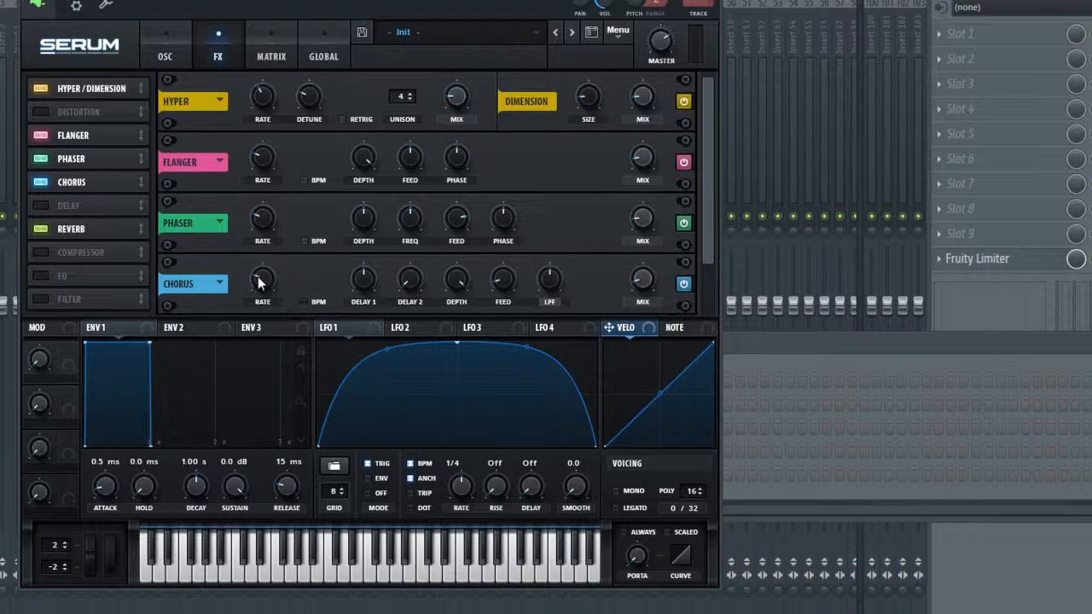
pyautogui.moveTo(254, 295); pyautogui.dragTo(260, 284)
pyautogui.moveTo(709, 233); pyautogui.dragTo(707, 286)
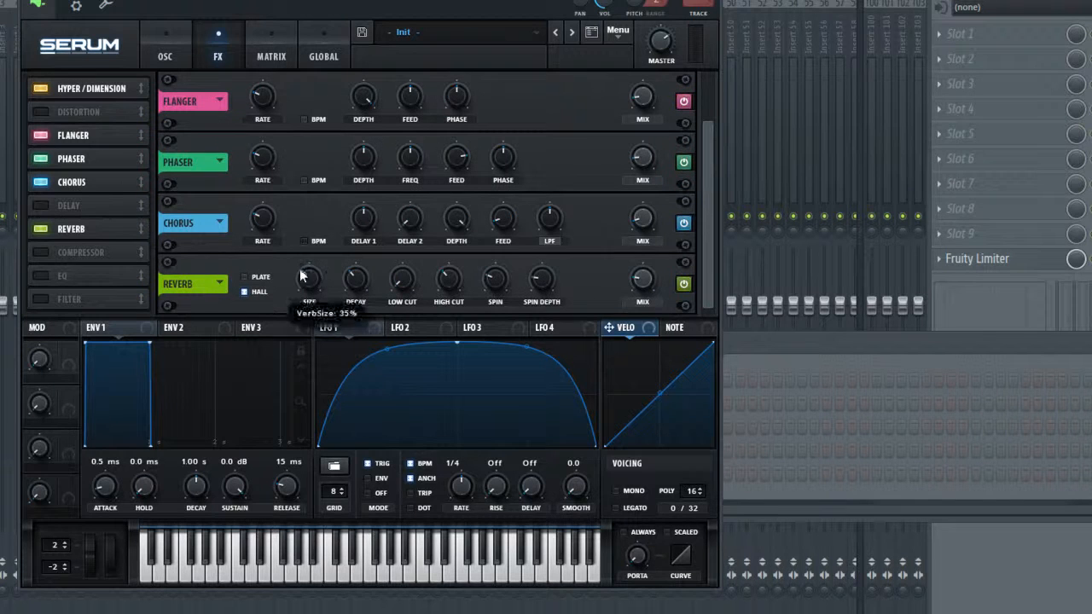
pyautogui.click(41, 253)
pyautogui.click(494, 302)
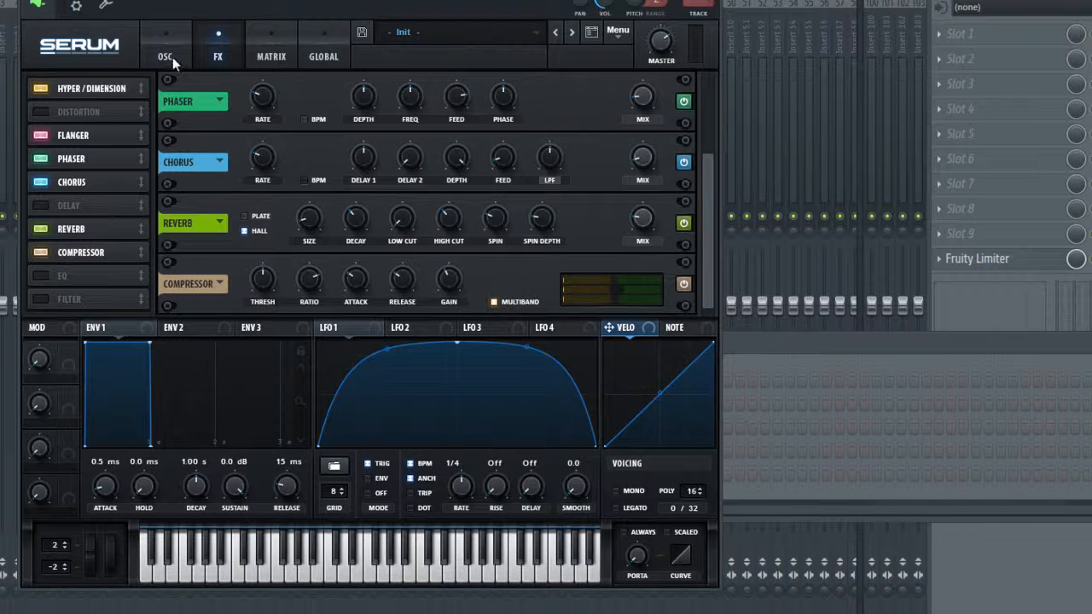
pyautogui.click(154, 45)
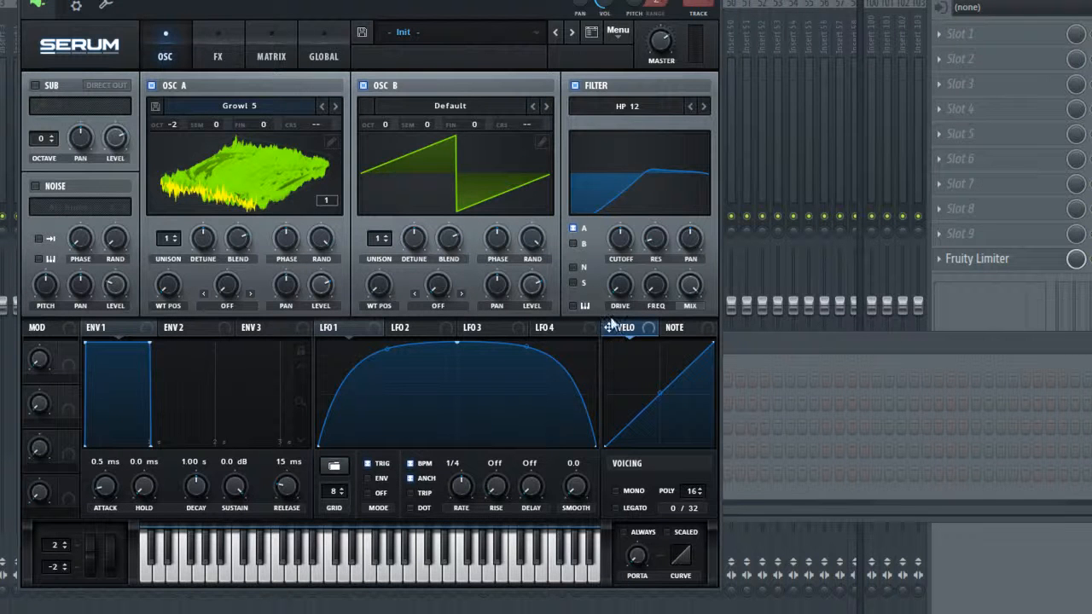
pyautogui.click(213, 38)
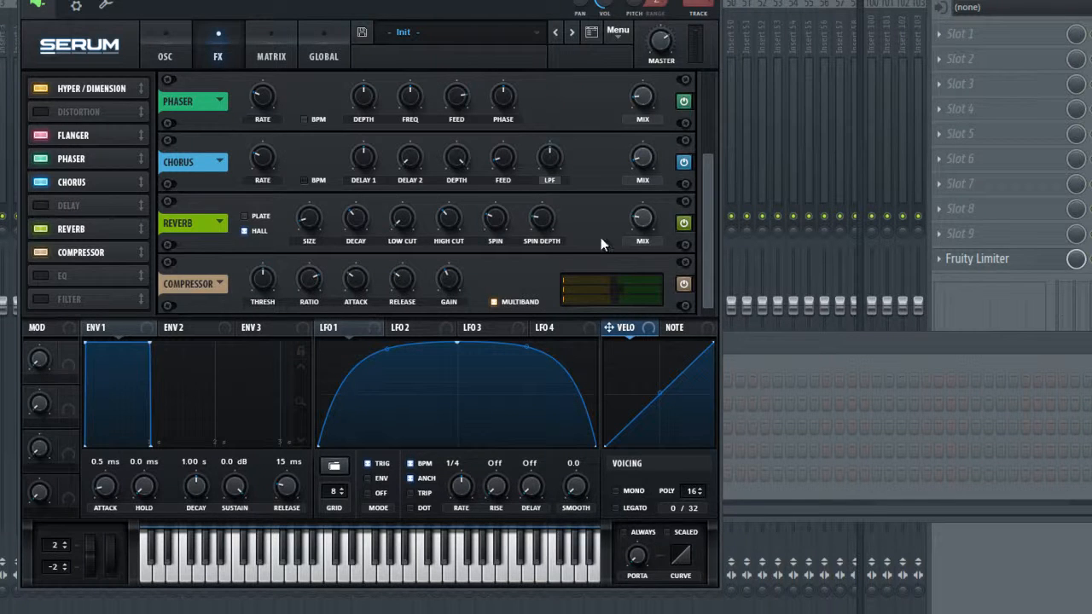
pyautogui.moveTo(705, 239); pyautogui.dragTo(703, 123)
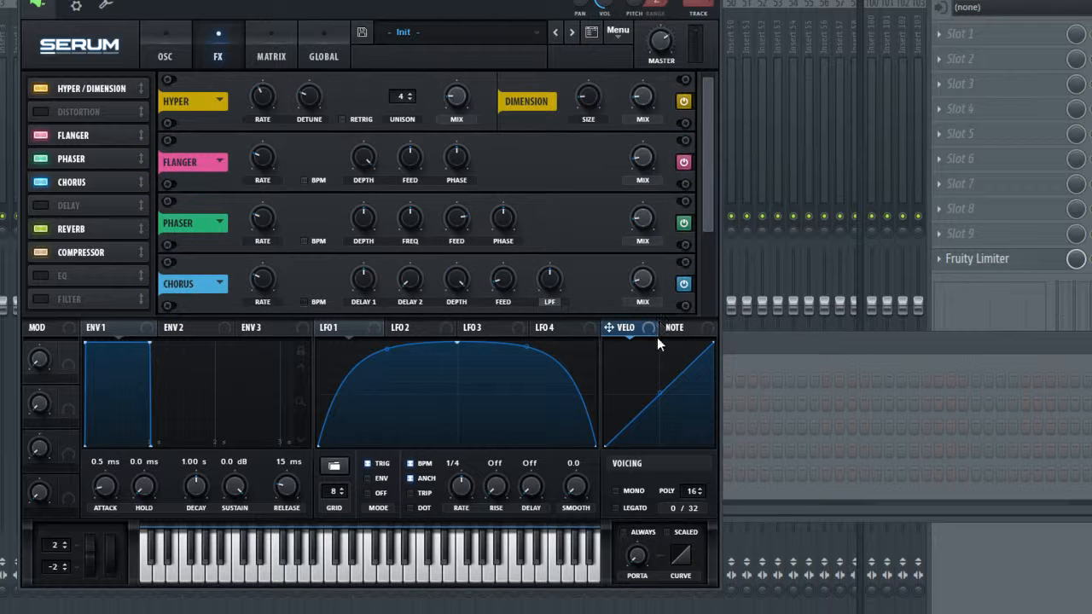
pyautogui.moveTo(708, 194); pyautogui.dragTo(710, 275)
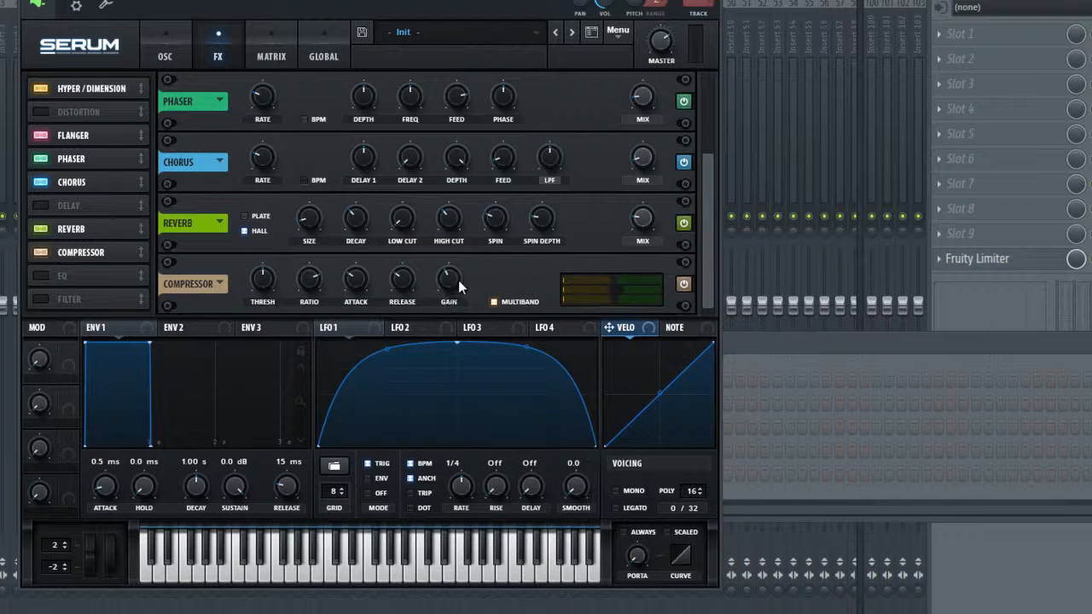
# Set the HP 12 filter to a low cutoff, 34% resonance and a high Freq, and assign LFO 1 to modulate Freq
pyautogui.click(165, 33)
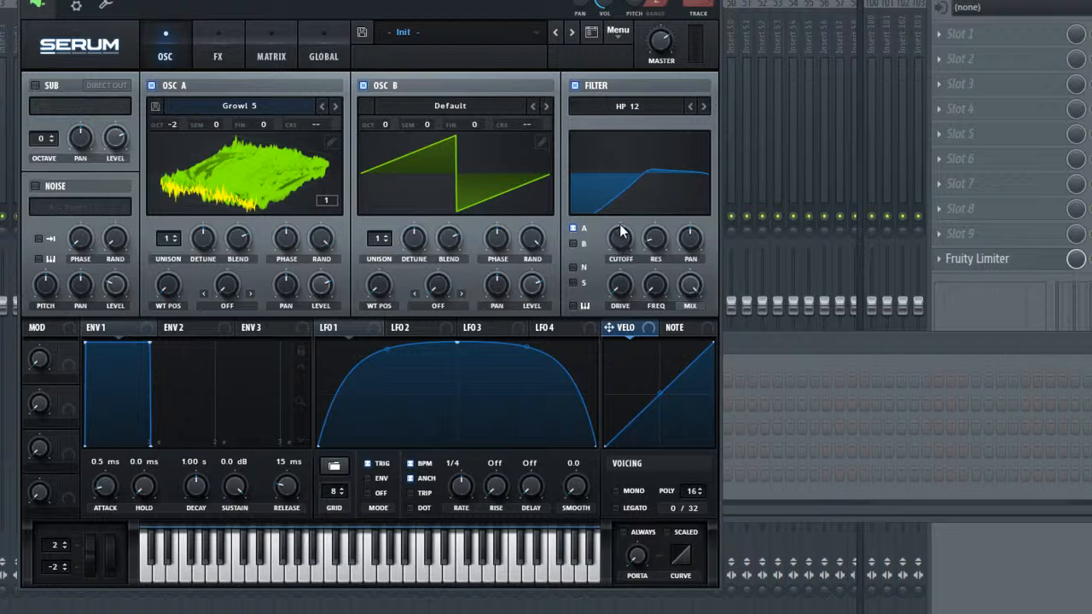
pyautogui.moveTo(621, 237); pyautogui.dragTo(643, 184)
pyautogui.moveTo(616, 240); pyautogui.dragTo(611, 254)
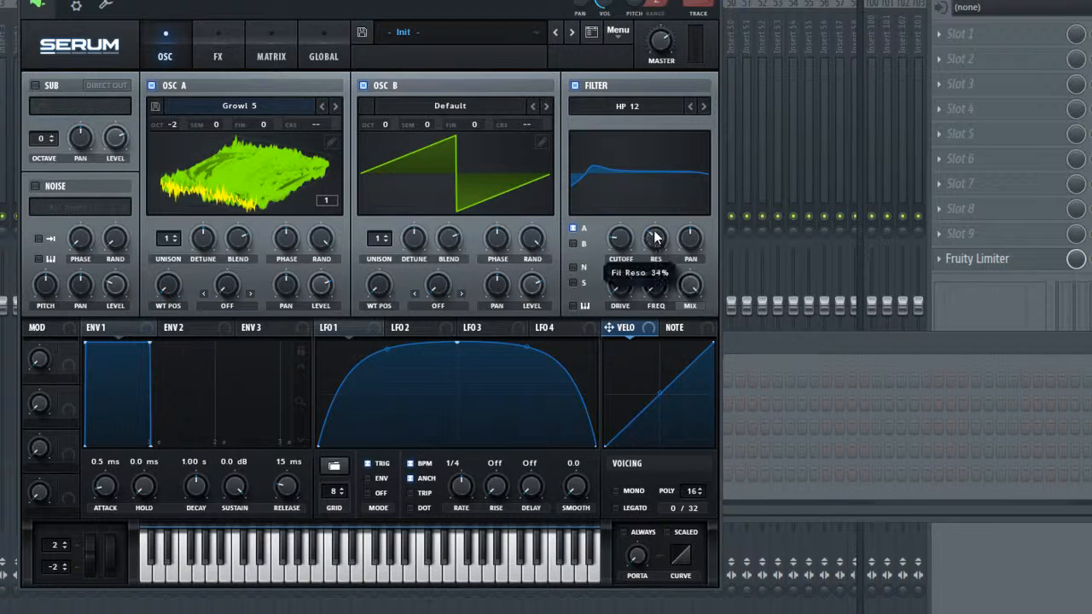
pyautogui.moveTo(655, 289); pyautogui.dragTo(652, 146)
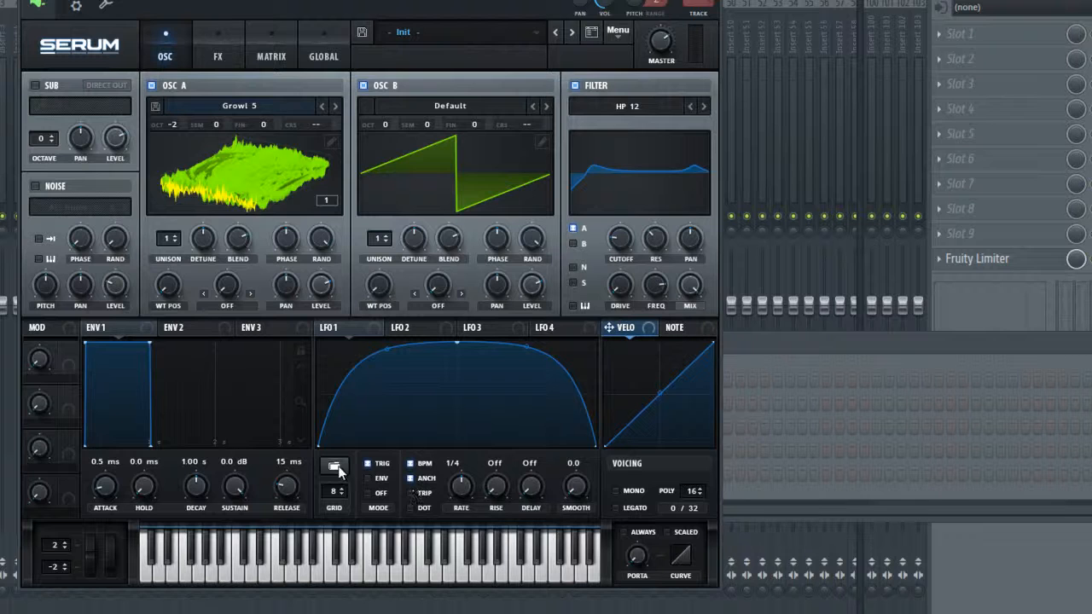
pyautogui.moveTo(375, 326); pyautogui.dragTo(656, 286)
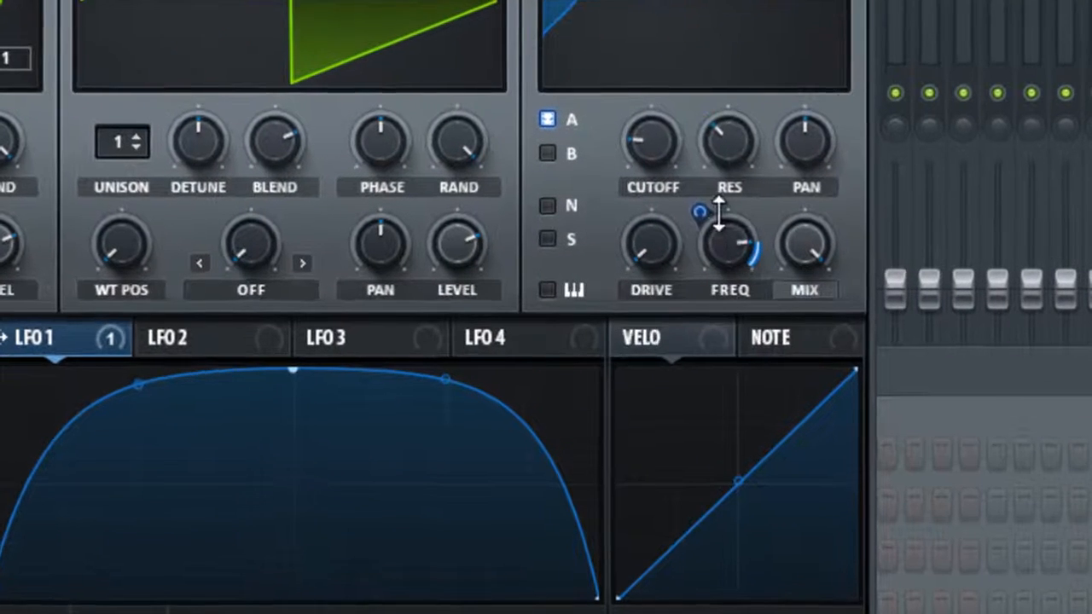
# Make LFO 1 modulate the HP 12 filter's Freq downward and its Res and Cutoff upward, and play a test note
pyautogui.moveTo(719, 215); pyautogui.dragTo(703, 269)
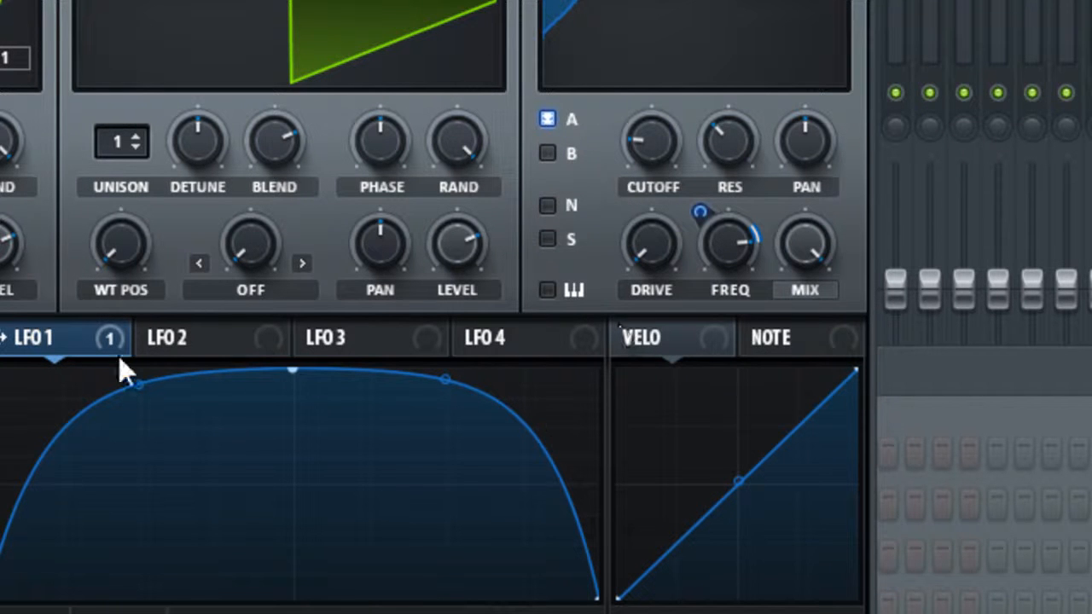
pyautogui.moveTo(113, 344); pyautogui.dragTo(705, 179)
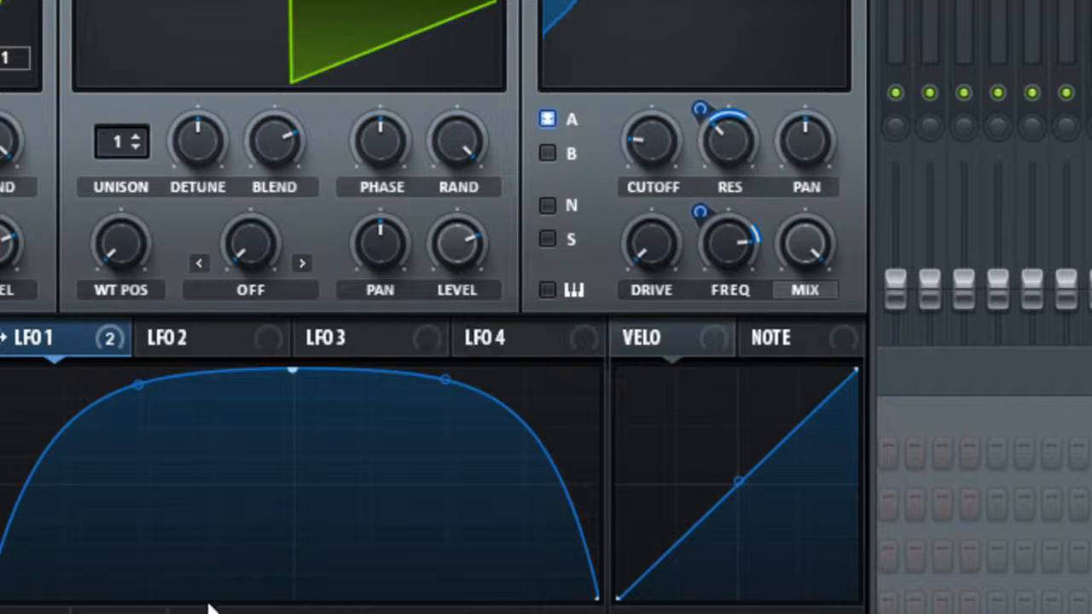
pyautogui.moveTo(141, 340); pyautogui.dragTo(622, 183)
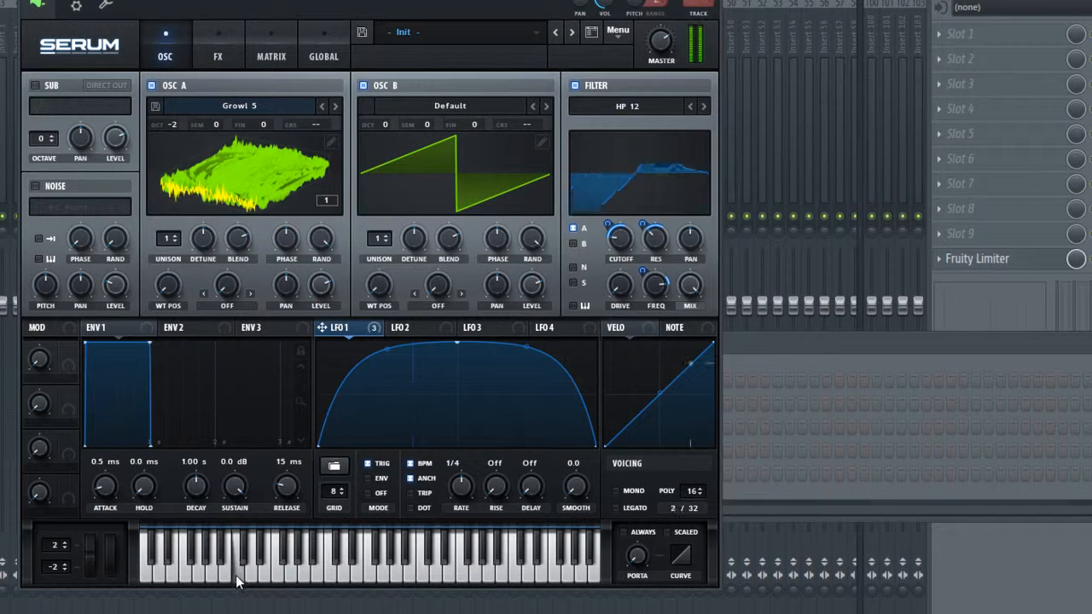
pyautogui.click(199, 578)
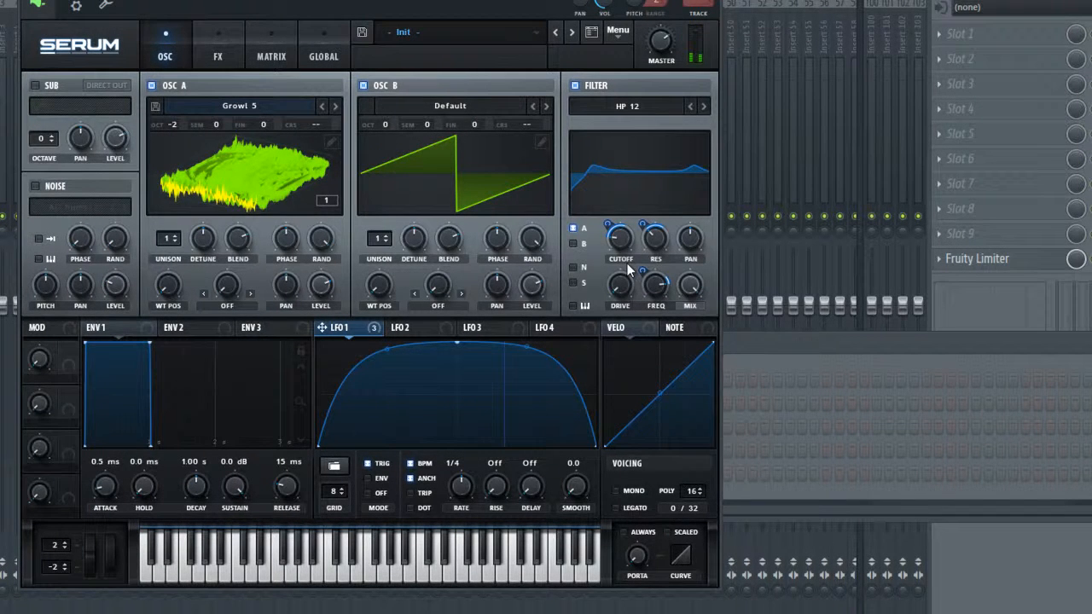
# Set oscillator A's wavetable position to 82 and play low and high test notes
pyautogui.moveTo(168, 286); pyautogui.dragTo(150, 214)
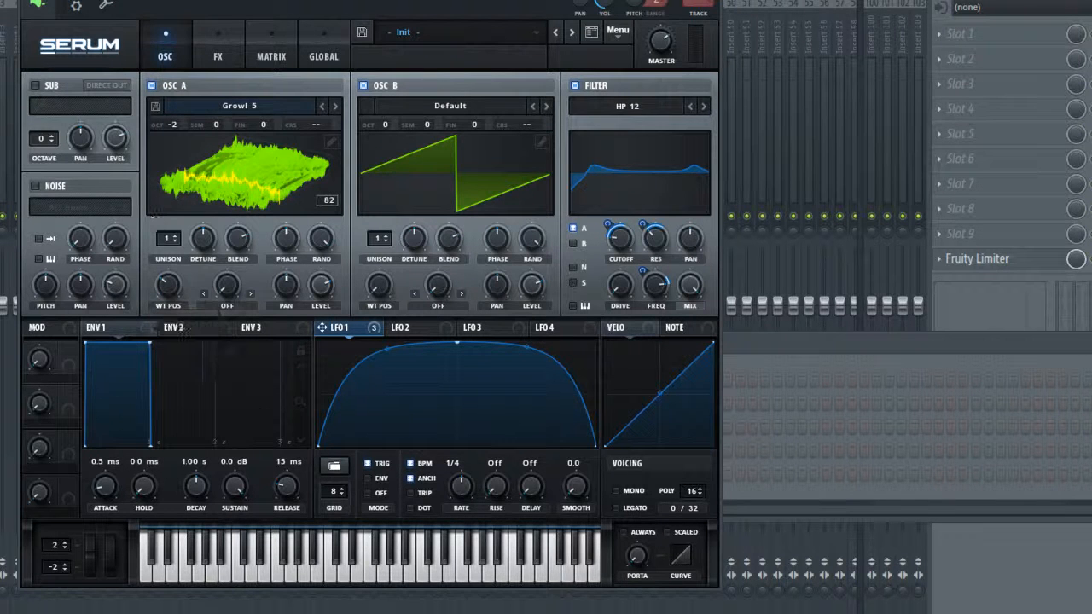
pyautogui.click(200, 576)
pyautogui.click(251, 572)
pyautogui.click(195, 575)
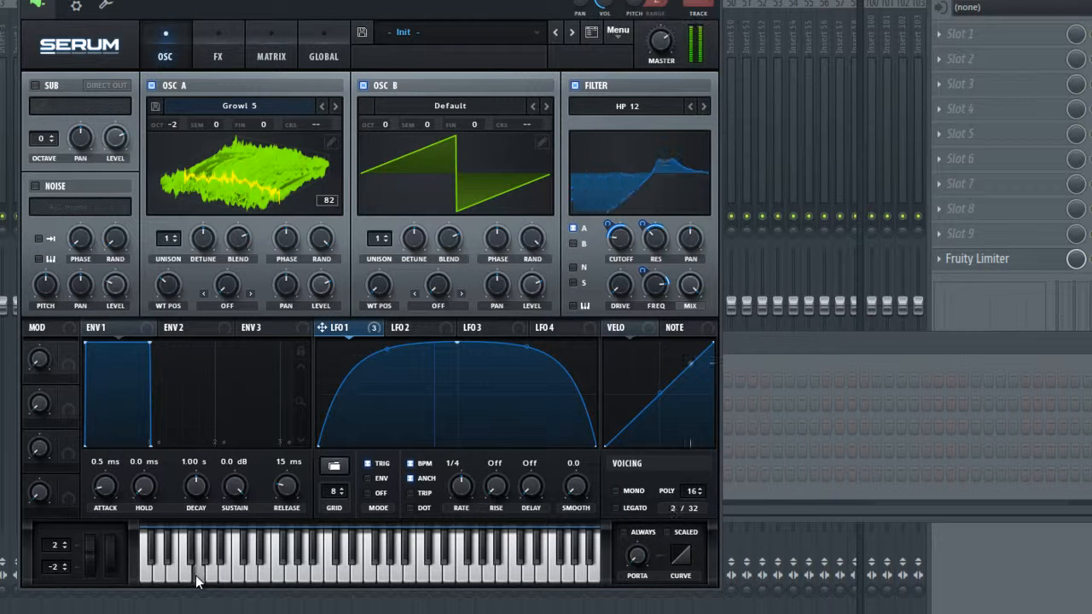
pyautogui.click(286, 569)
pyautogui.click(192, 575)
# Set oscillator A's warp mode to FM (From B) and play a test note
pyautogui.click(226, 307)
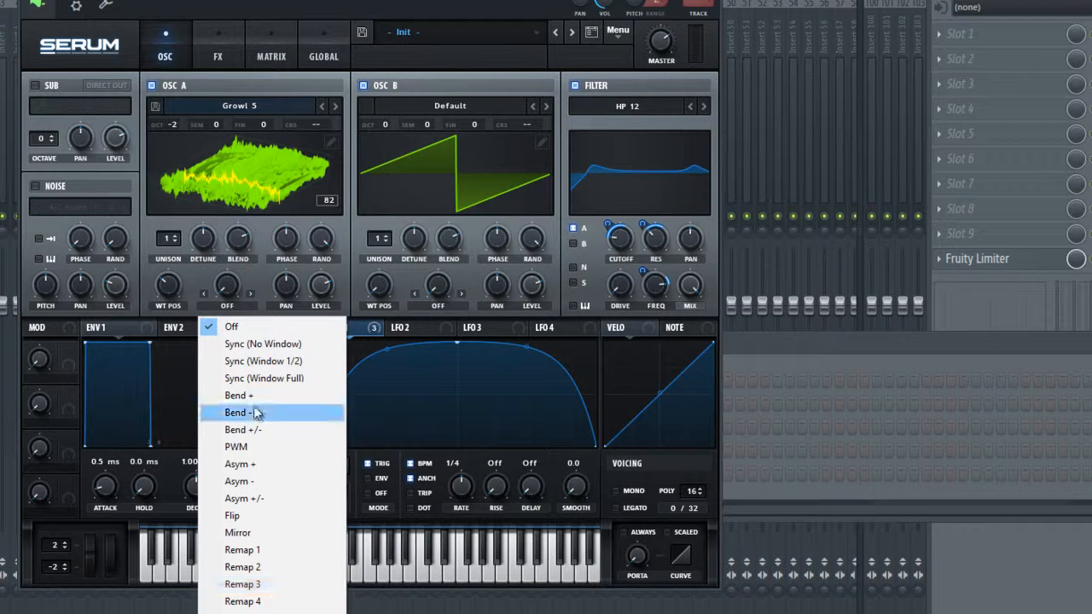
pyautogui.rightClick(229, 281)
pyautogui.click(222, 303)
pyautogui.click(243, 613)
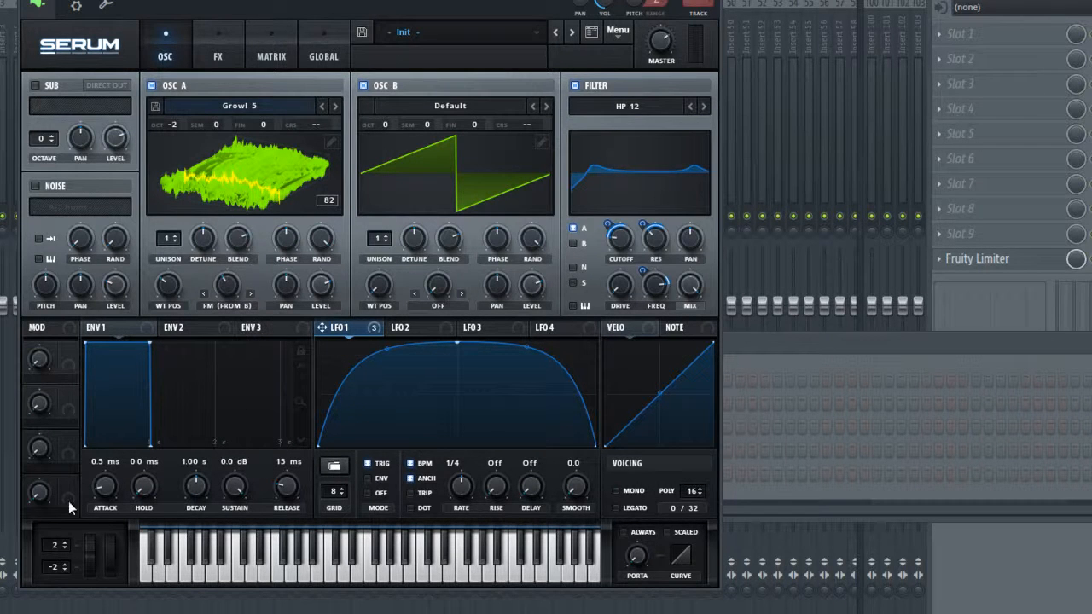
pyautogui.click(207, 576)
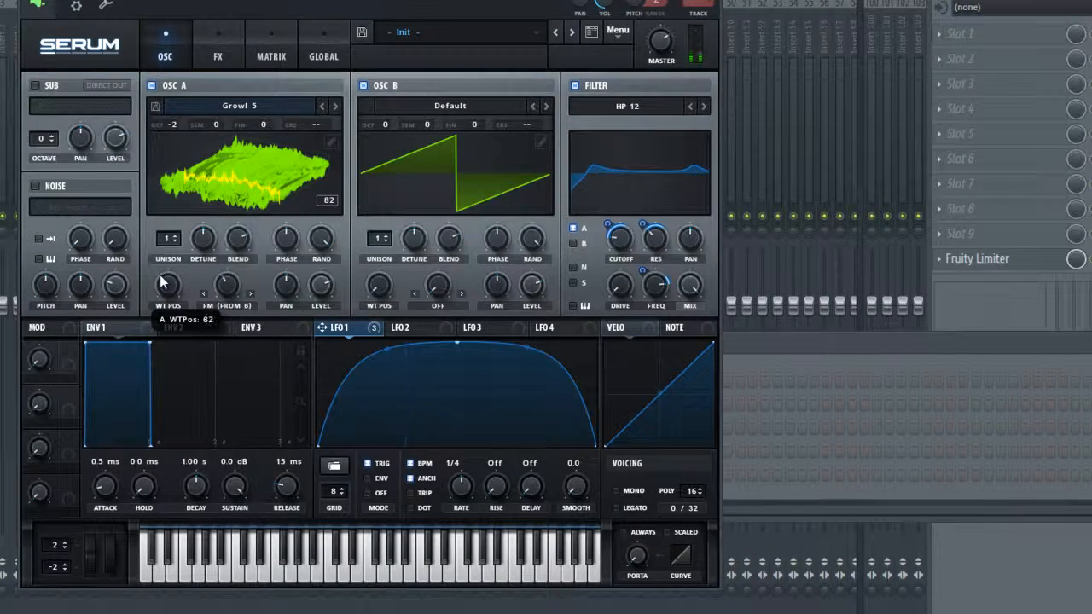
# Set oscillator A's wavetable position to 64 and audition the sound
pyautogui.moveTo(160, 277); pyautogui.dragTo(161, 285)
pyautogui.click(206, 575)
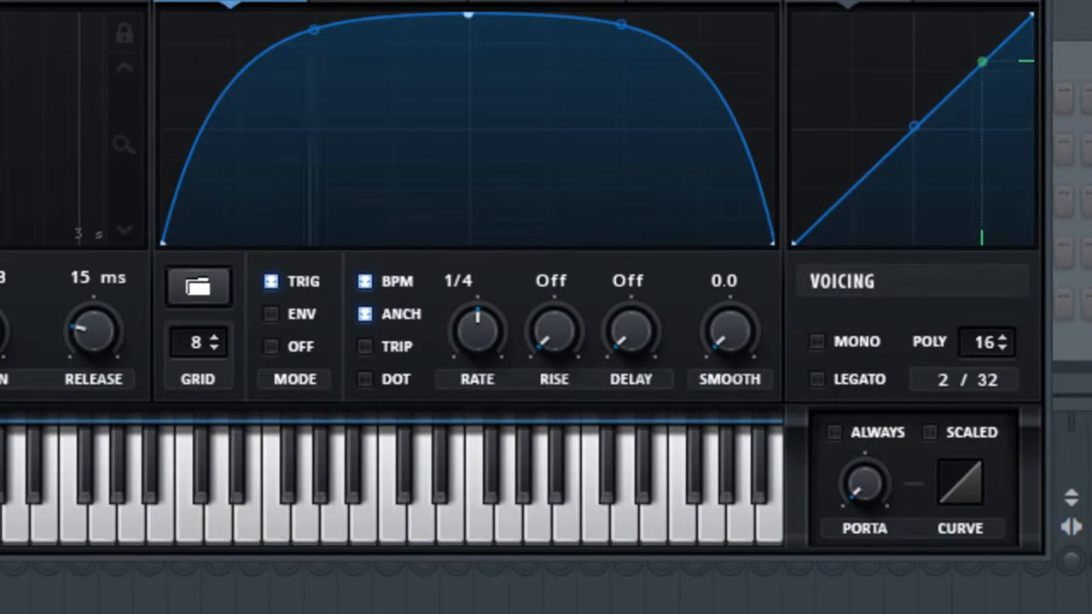
pyautogui.click(110, 513)
pyautogui.click(417, 489)
pyautogui.click(47, 492)
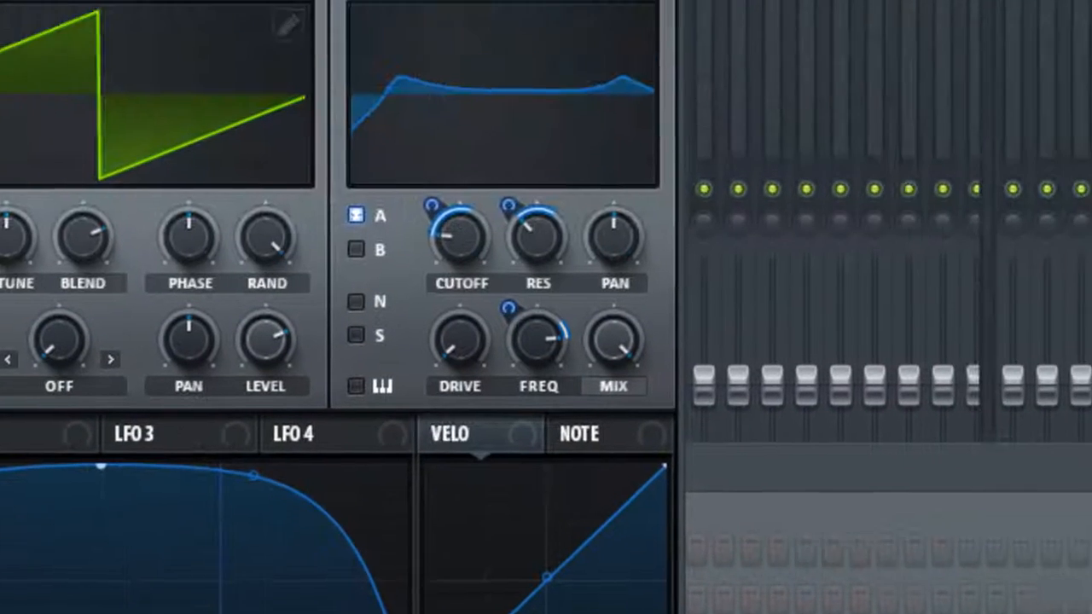
# Load the Analog wavetable Basic Shapes into oscillator B and play several test notes
pyautogui.click(2, 1)
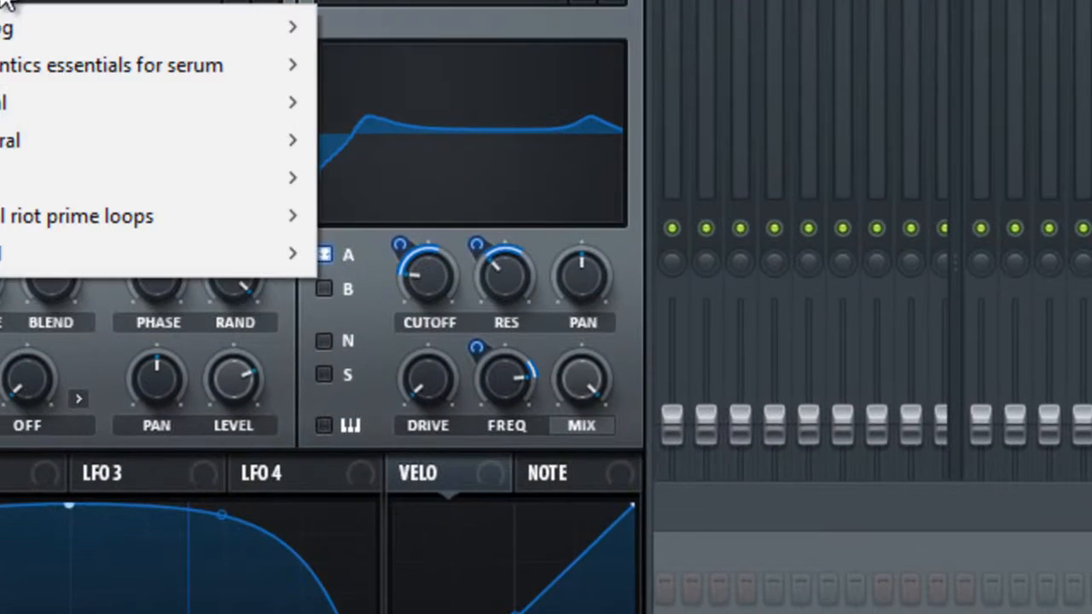
pyautogui.moveTo(99, 28)
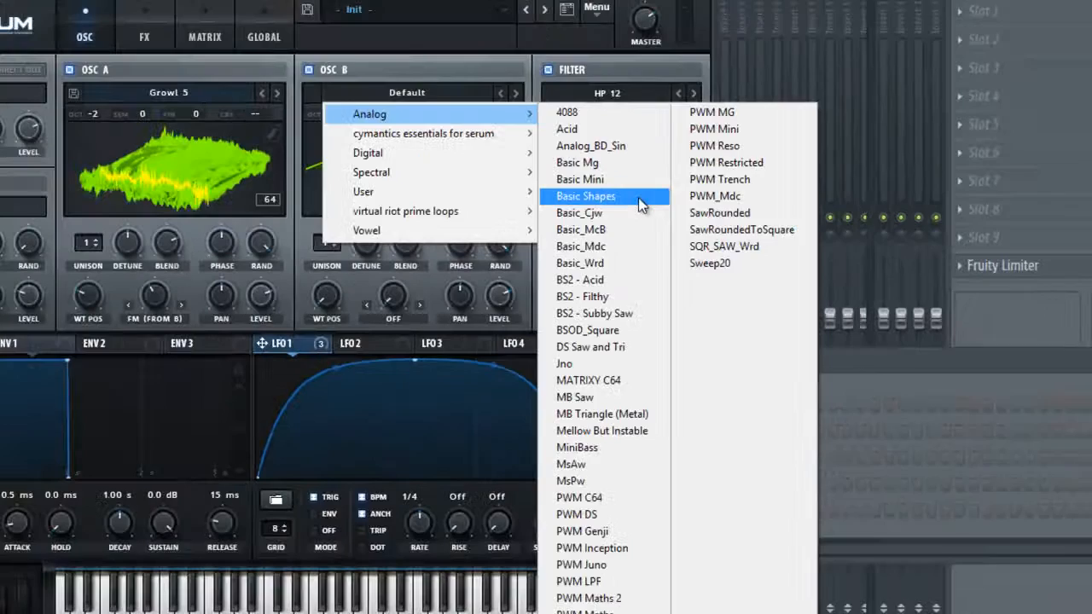
pyautogui.click(402, 187)
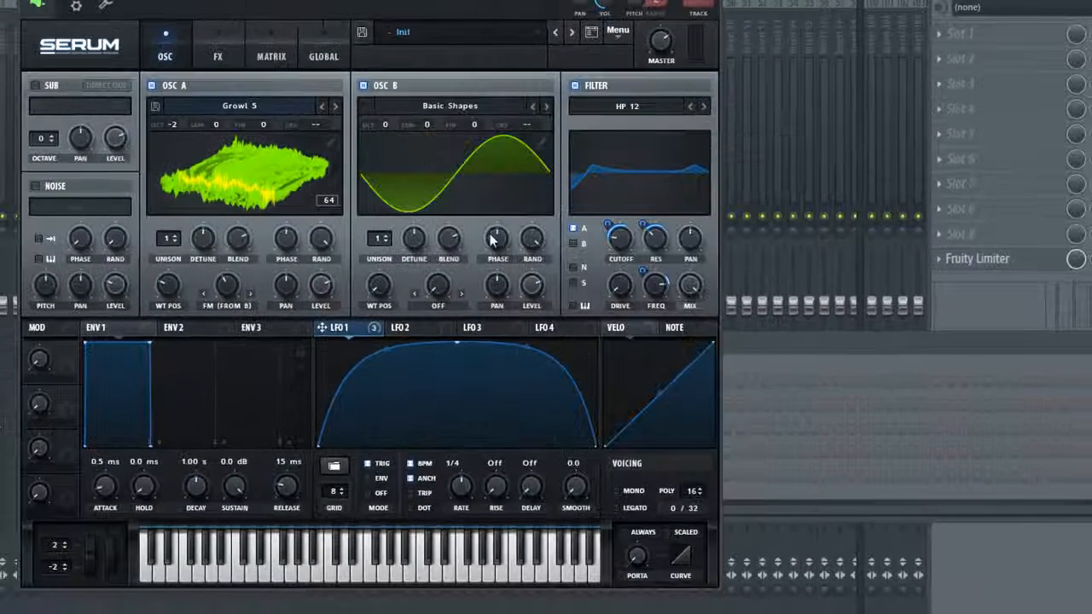
pyautogui.click(190, 572)
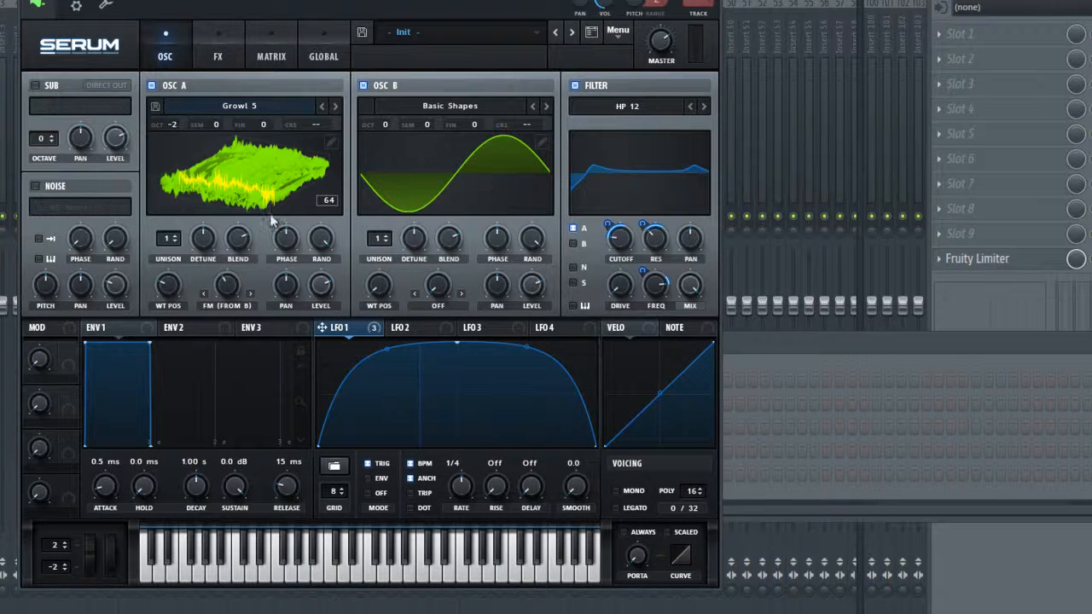
pyautogui.click(211, 573)
pyautogui.click(243, 580)
# Assign LFO 1 to oscillator A's wavetable position with an amount of 23 and play test notes
pyautogui.moveTo(379, 323)
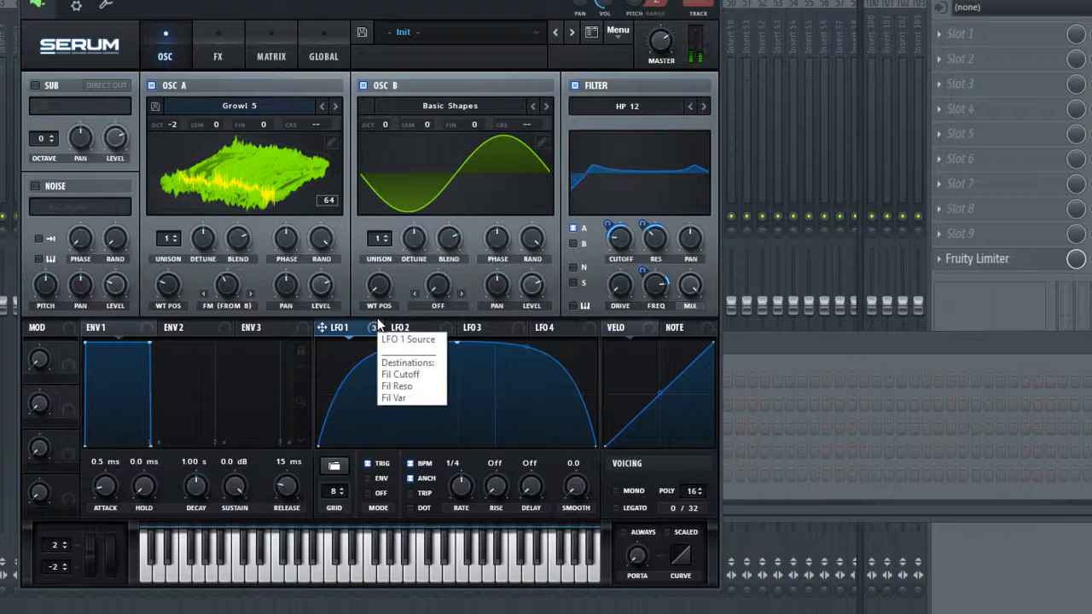
pyautogui.moveTo(379, 324); pyautogui.dragTo(162, 285)
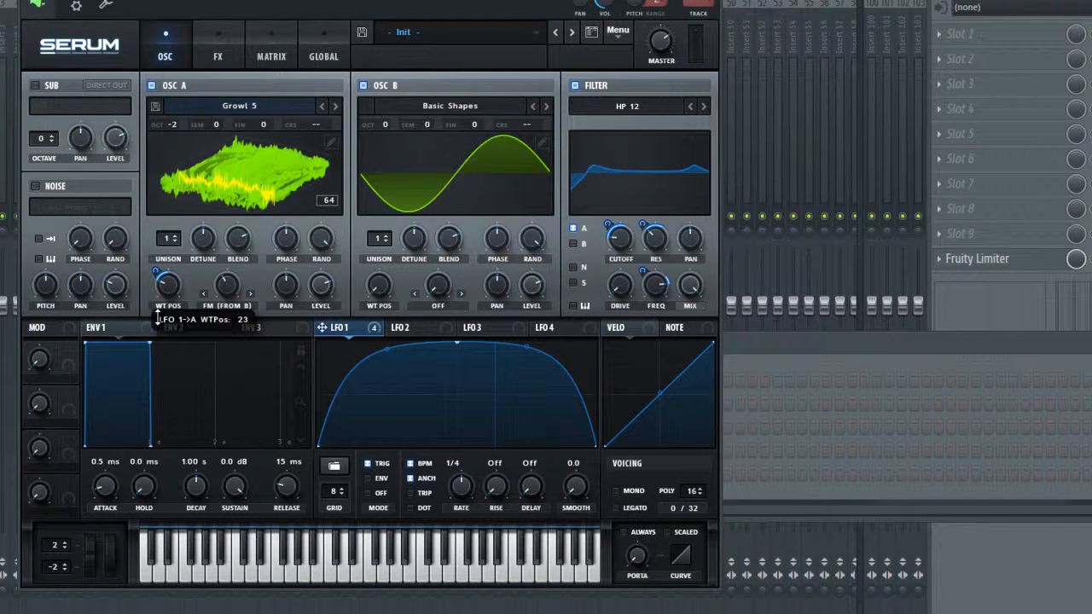
pyautogui.click(224, 581)
pyautogui.click(197, 573)
pyautogui.click(193, 571)
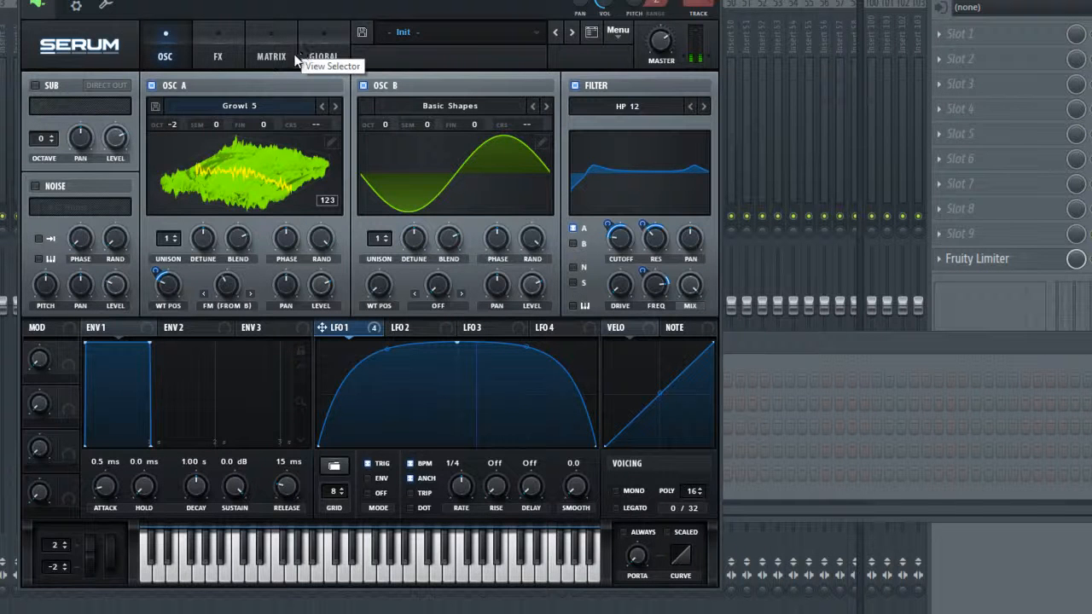
pyautogui.click(195, 571)
pyautogui.click(202, 573)
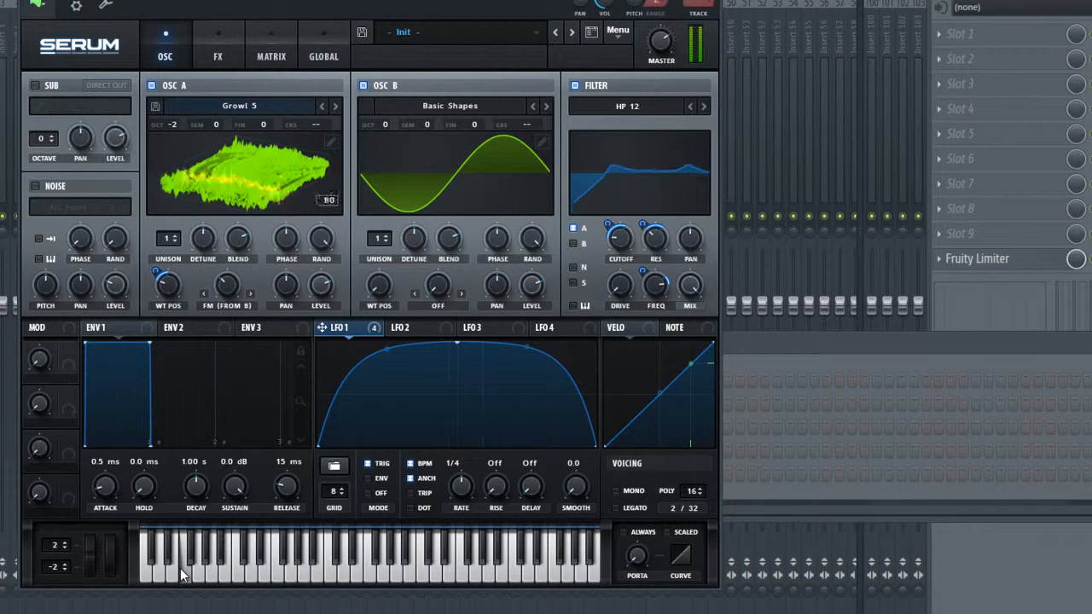
# Assign LFO 1 to oscillator A's FM (From B) warp amount and play test notes
pyautogui.moveTo(376, 330); pyautogui.dragTo(216, 329)
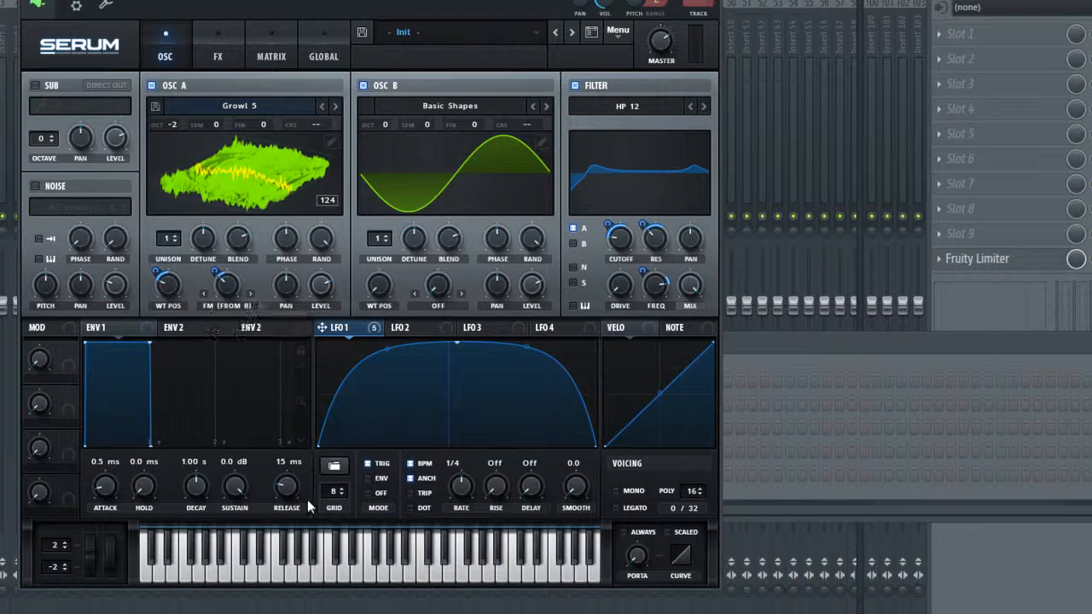
pyautogui.click(212, 585)
pyautogui.click(187, 581)
# Assign LFO 1 to oscillator A's coarse pitch with an amount of 6 and play test notes
pyautogui.moveTo(376, 330)
pyautogui.moveTo(309, 128); pyautogui.dragTo(315, 125)
pyautogui.moveTo(335, 124)
pyautogui.moveTo(337, 124); pyautogui.dragTo(332, 143)
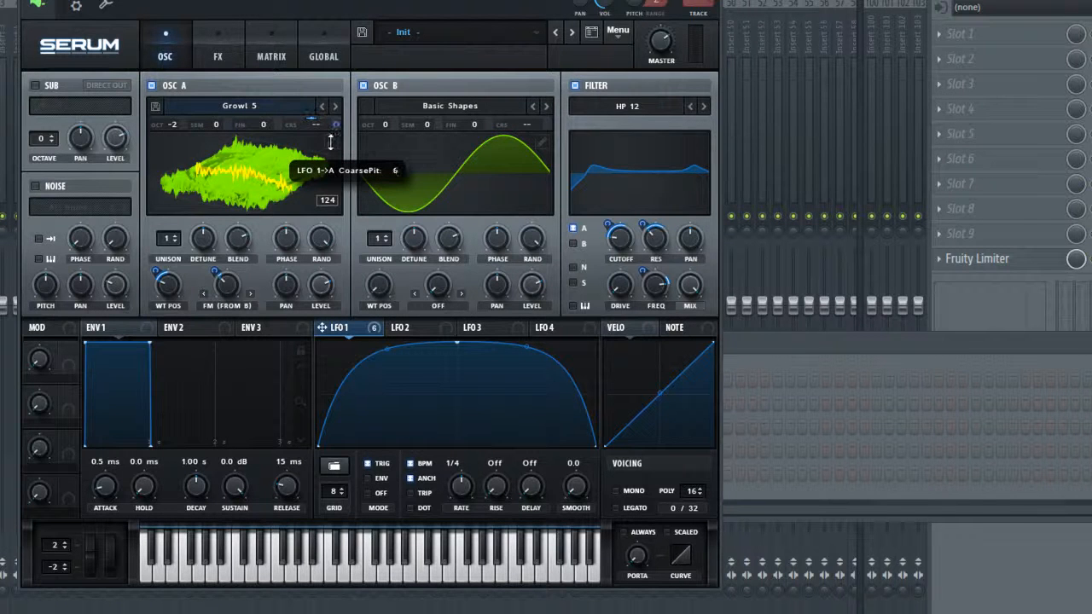
pyautogui.click(235, 569)
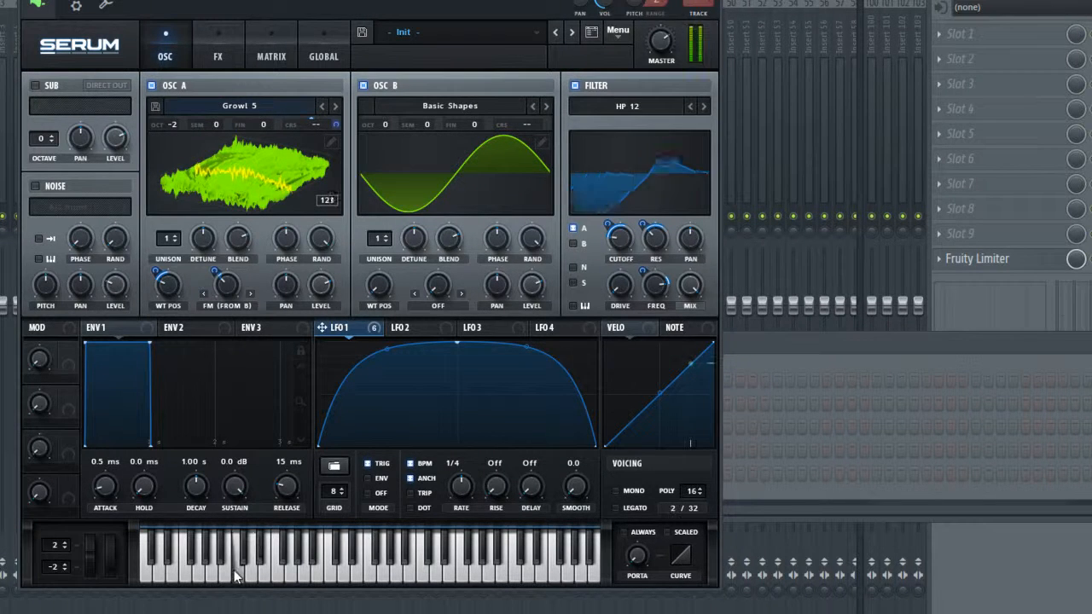
pyautogui.click(198, 570)
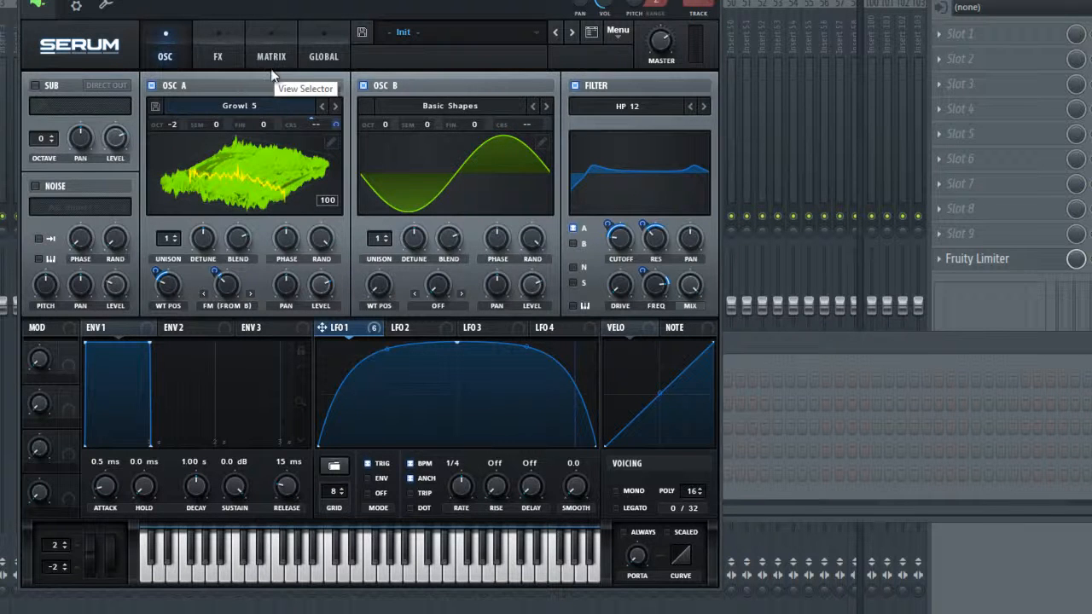
# Switch the Reverb effect from Plate to Hall with a 9% mix and play a test note
pyautogui.click(217, 57)
pyautogui.click(258, 217)
pyautogui.moveTo(640, 216); pyautogui.dragTo(640, 227)
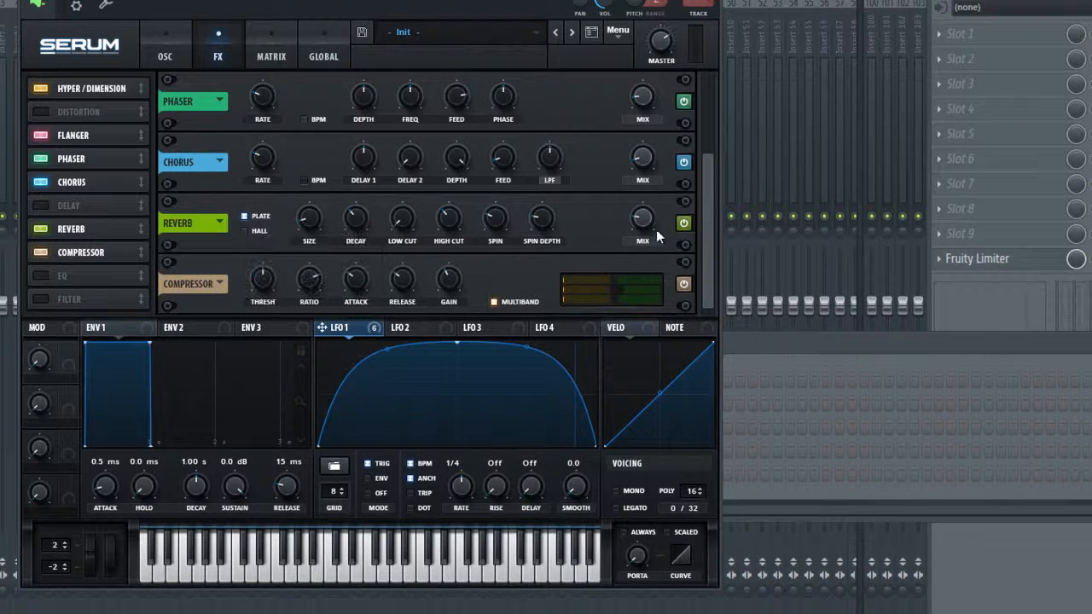
pyautogui.click(247, 231)
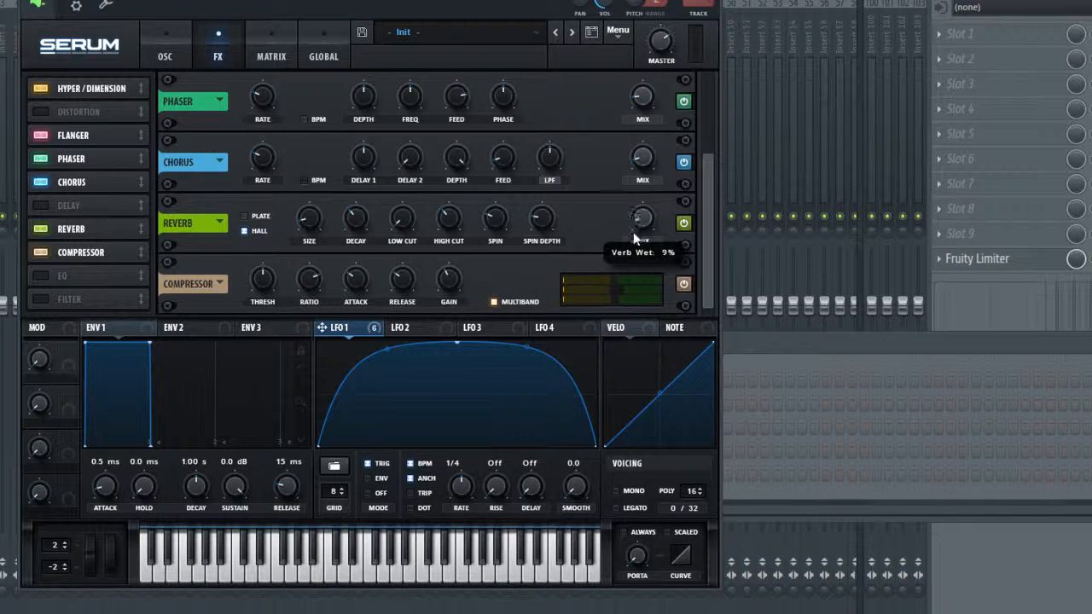
pyautogui.click(189, 579)
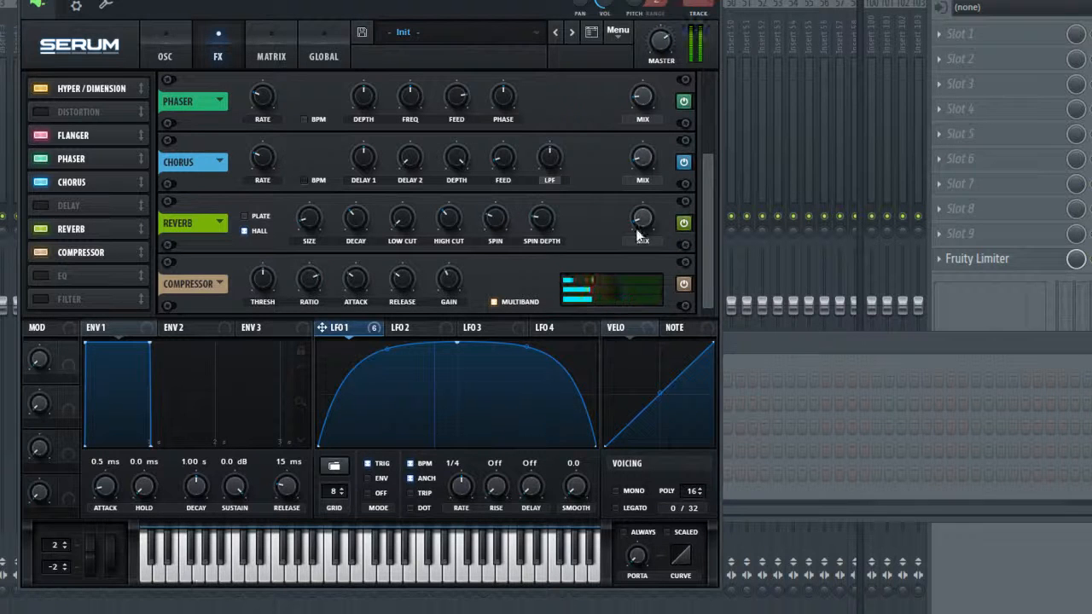
# Raise the Reverb mix slightly and play test notes
pyautogui.moveTo(643, 222); pyautogui.dragTo(632, 168)
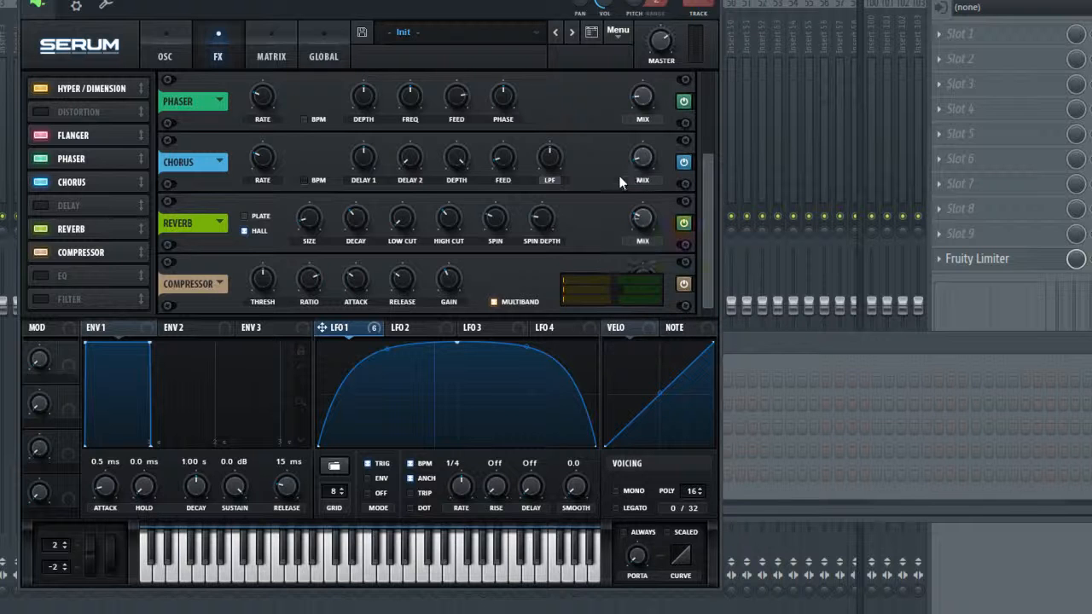
pyautogui.click(223, 573)
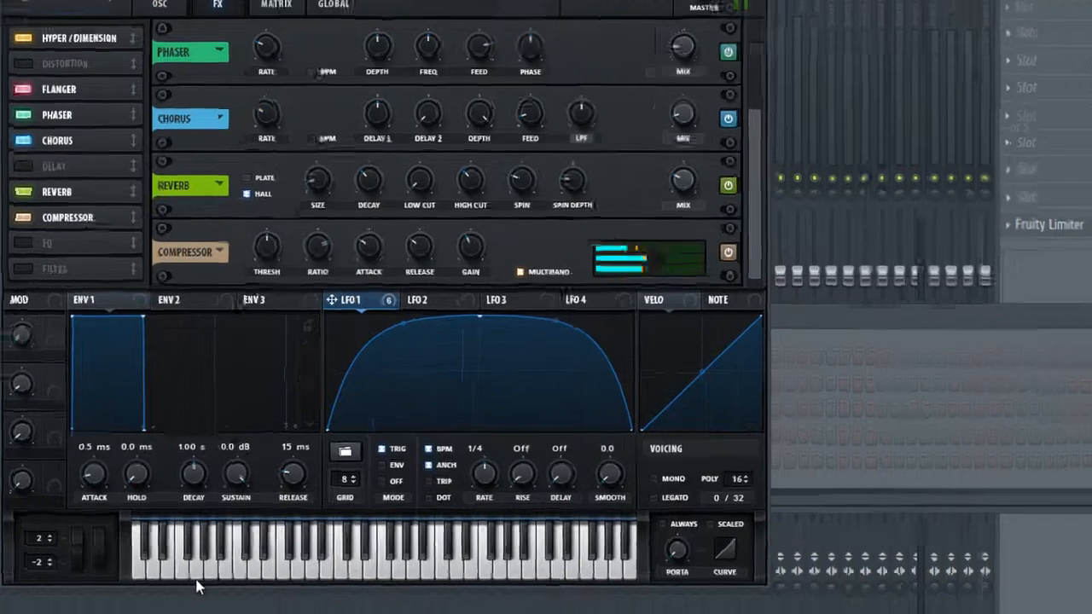
pyautogui.click(197, 580)
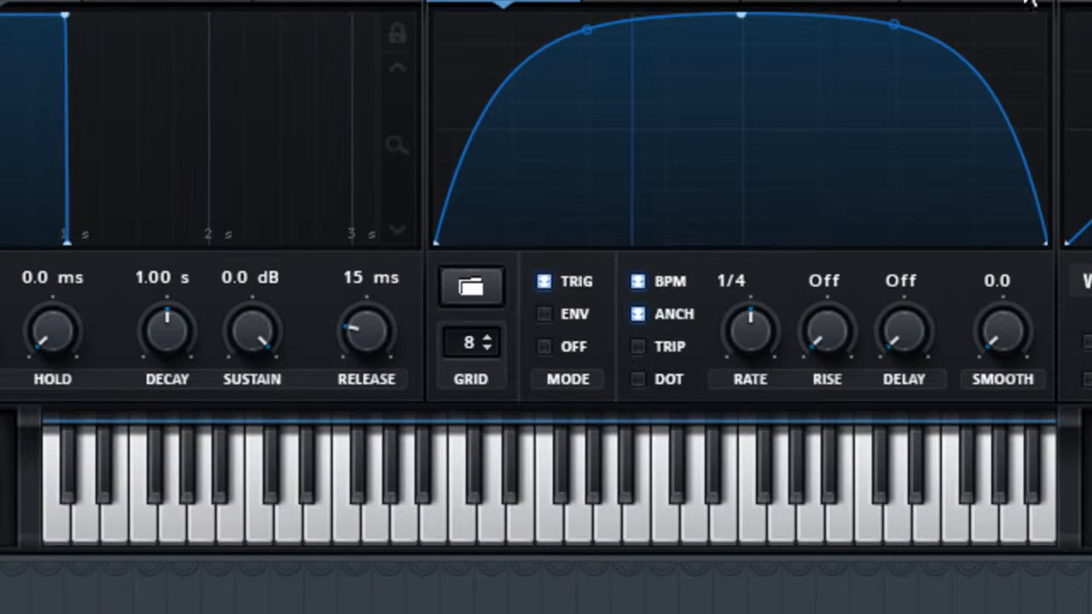